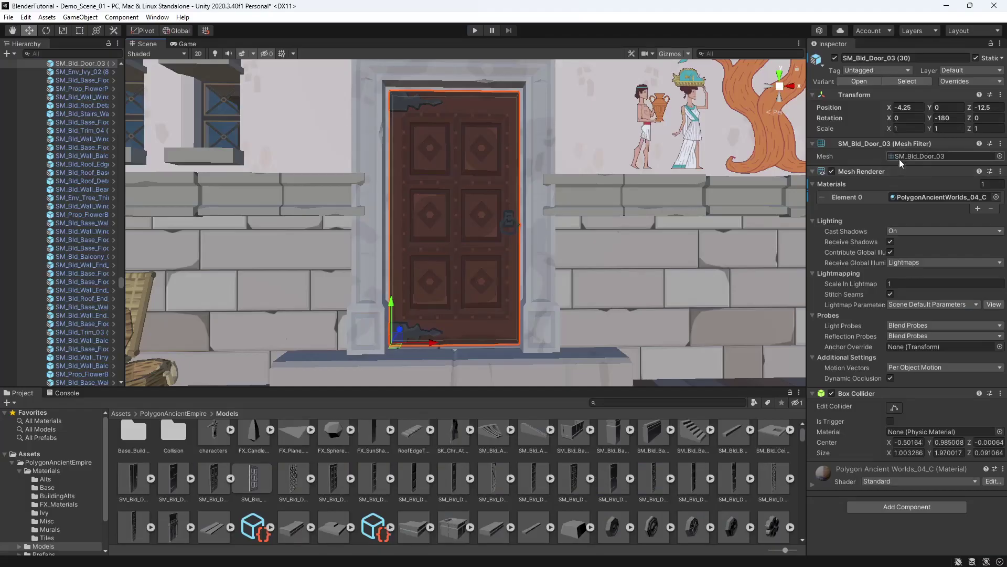
Locate the door's SM_Bld_Door_03 mesh asset, show it in Explorer and copy the path of its Models folder
left_click(899, 157)
right_click(217, 480)
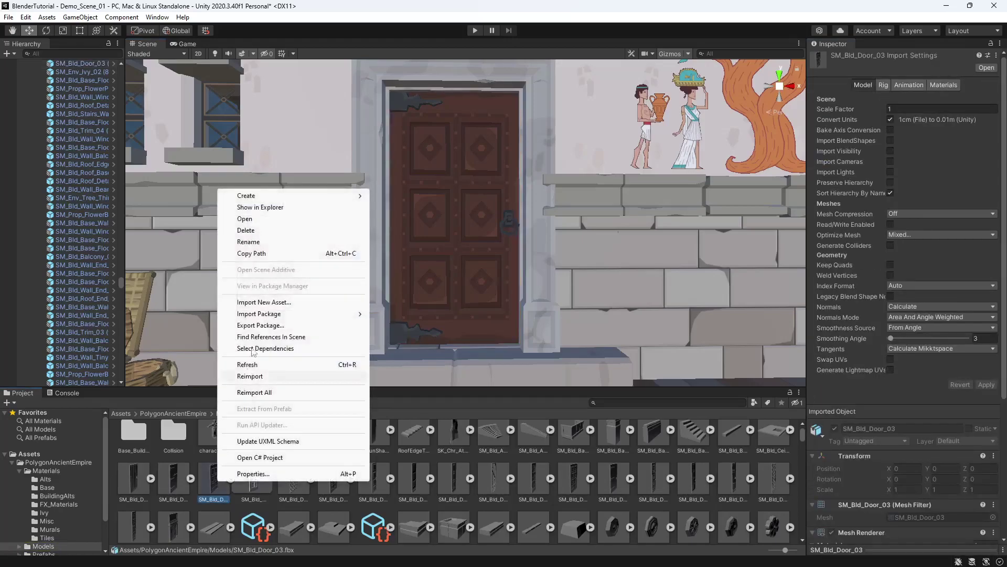
left_click(264, 209)
left_click(506, 167)
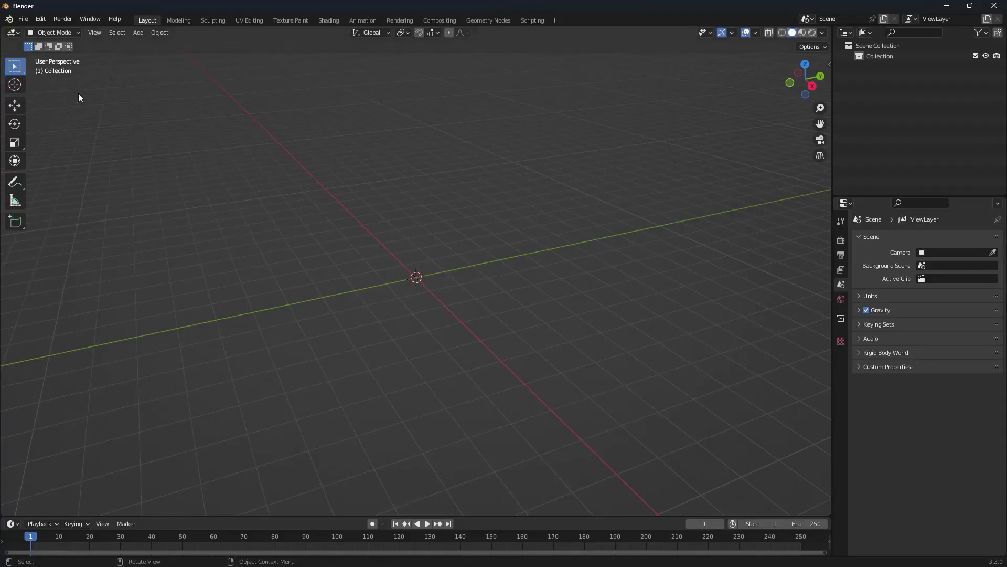
In Blender, import SM_Bld_Door_03.fbx from E:\Unity\BlenderTutorial\Assets\PolygonAncientEmpire\Models
left_click(27, 24)
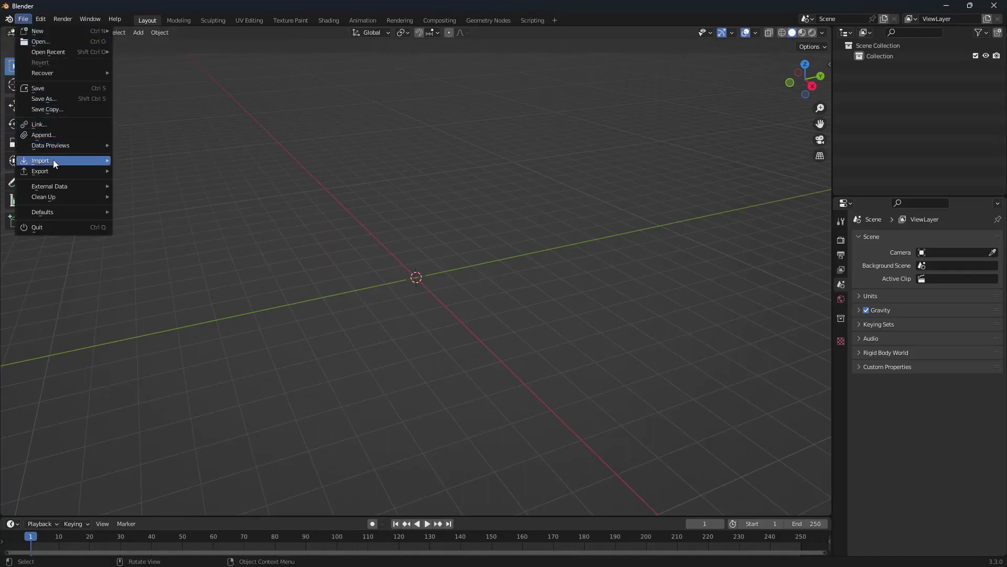
mouse_move(55, 161)
left_click(142, 265)
left_click(381, 148)
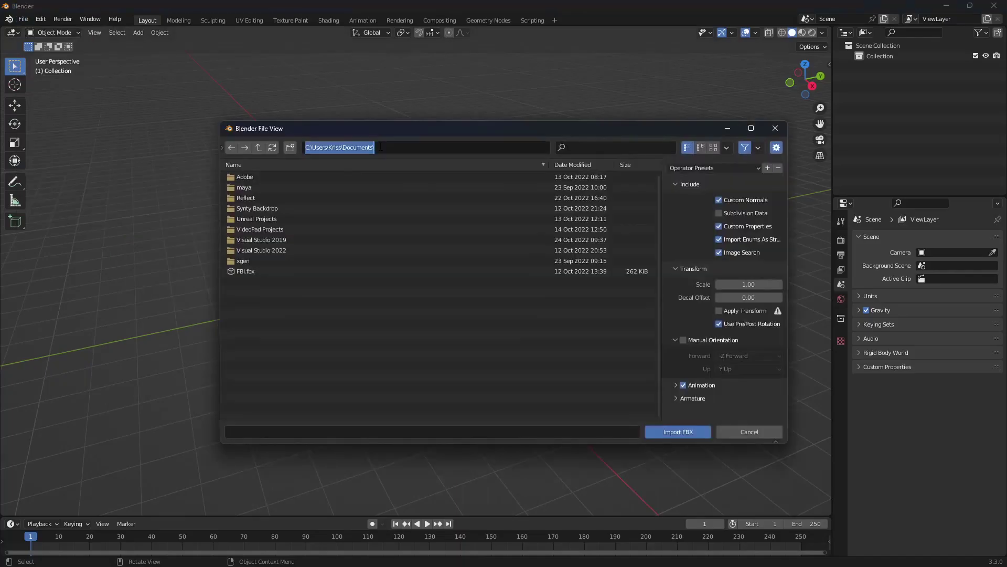
type("E:\\Unity\\BlenderTutorial\\Assets\\PolygonAncientEmpire\\Models\\")
key("Return")
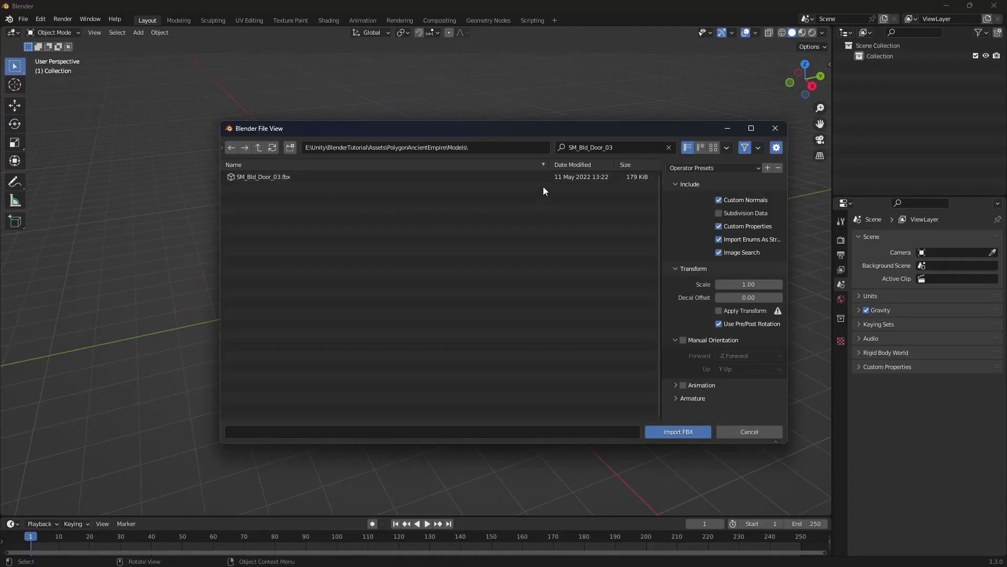
left_click(266, 177)
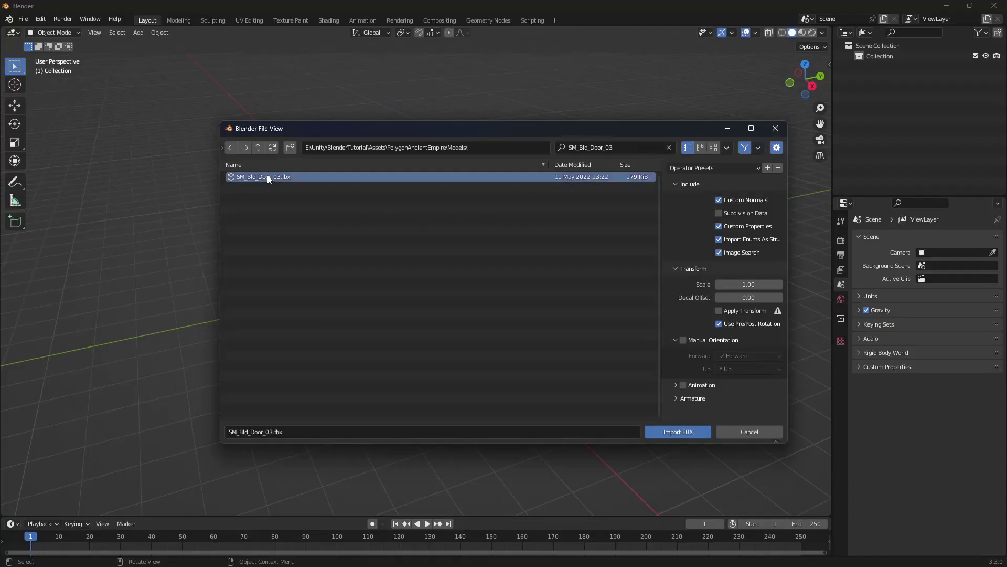
left_click(677, 431)
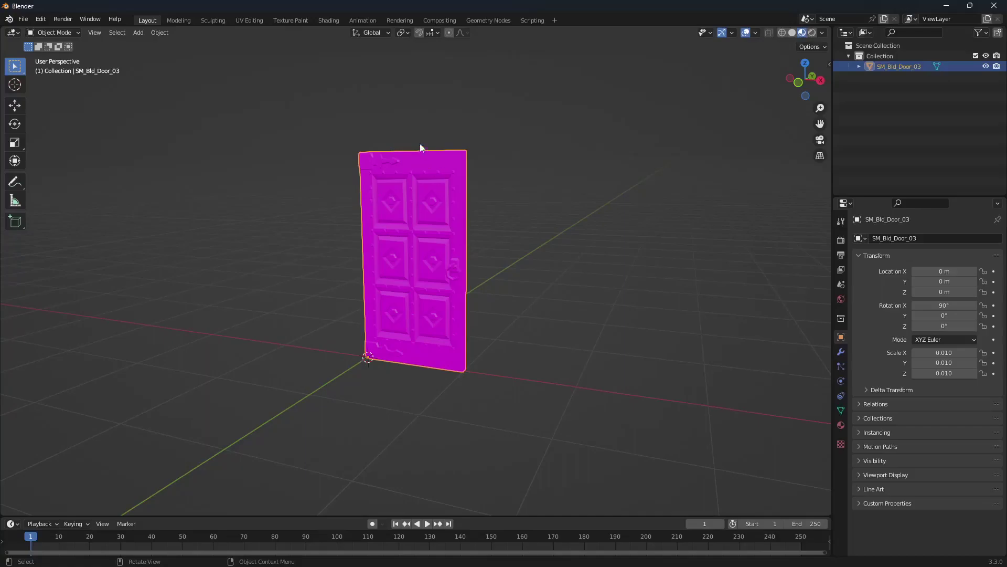
Open Blender's Shading workspace, and copy the Textures\Alts folder path from Unity by showing PolygonAncientWorlds_Texture_02_B in Explorer
left_click(329, 21)
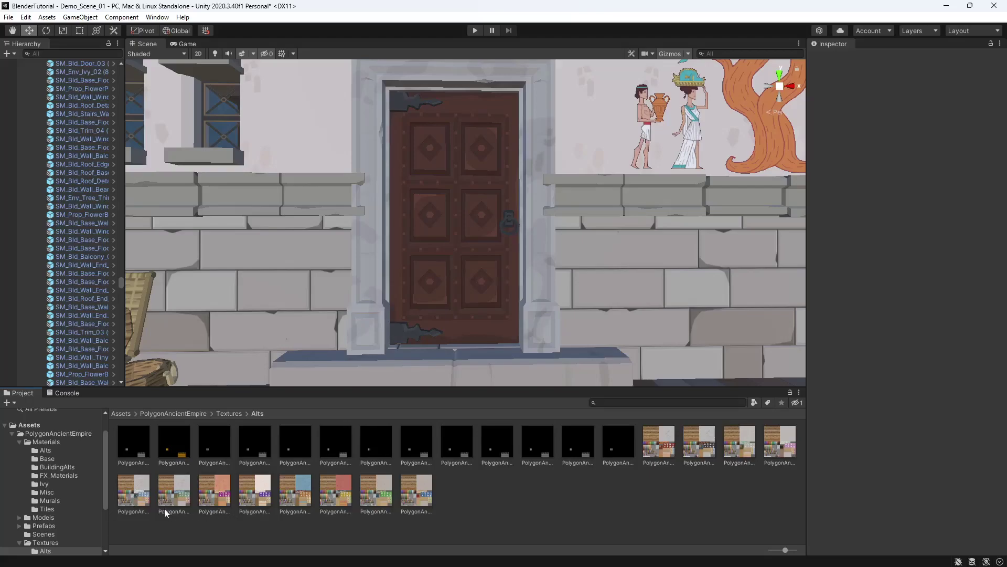
right_click(140, 492)
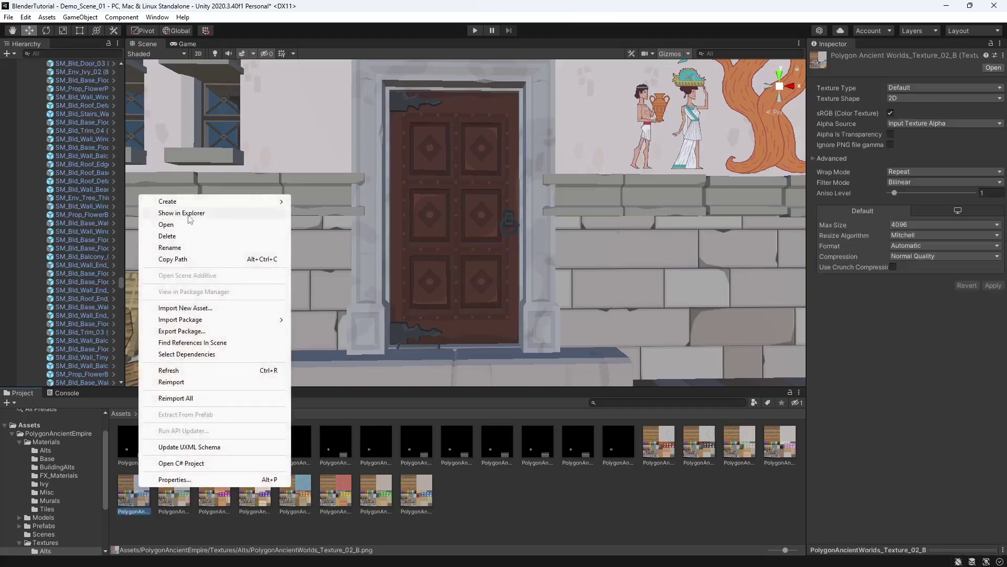
left_click(188, 213)
left_click(551, 195)
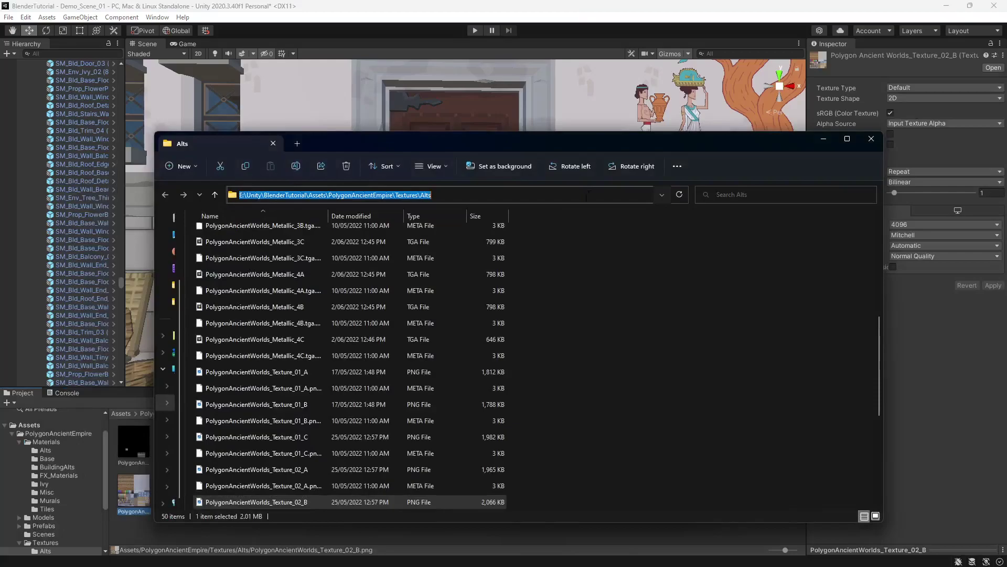
left_click(823, 139)
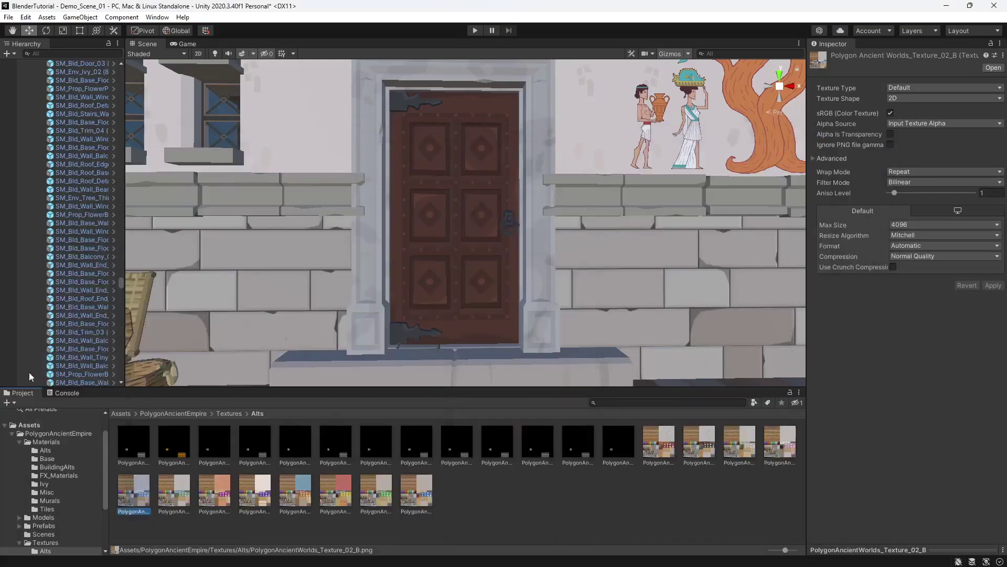
left_click(948, 8)
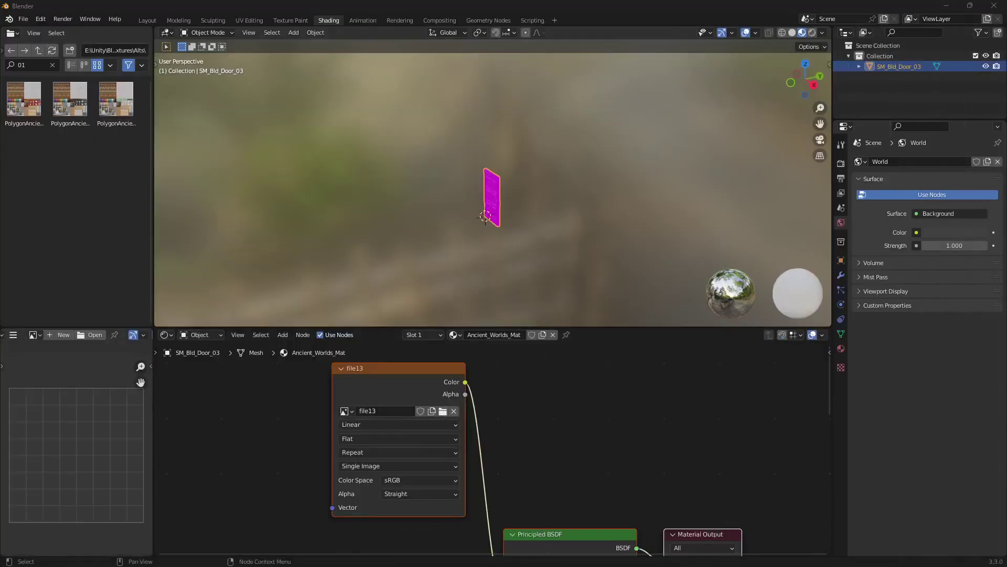
Load PolygonAncientWorlds_Texture_01_A.png into the door material's image texture node and view the textured door in the Modeling workspace
left_click(445, 413)
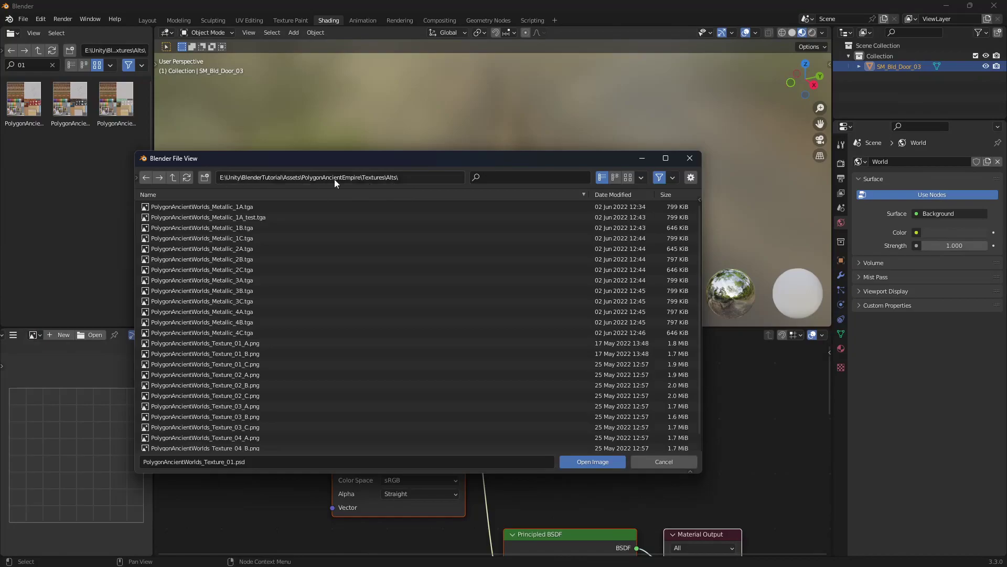
left_click(199, 345)
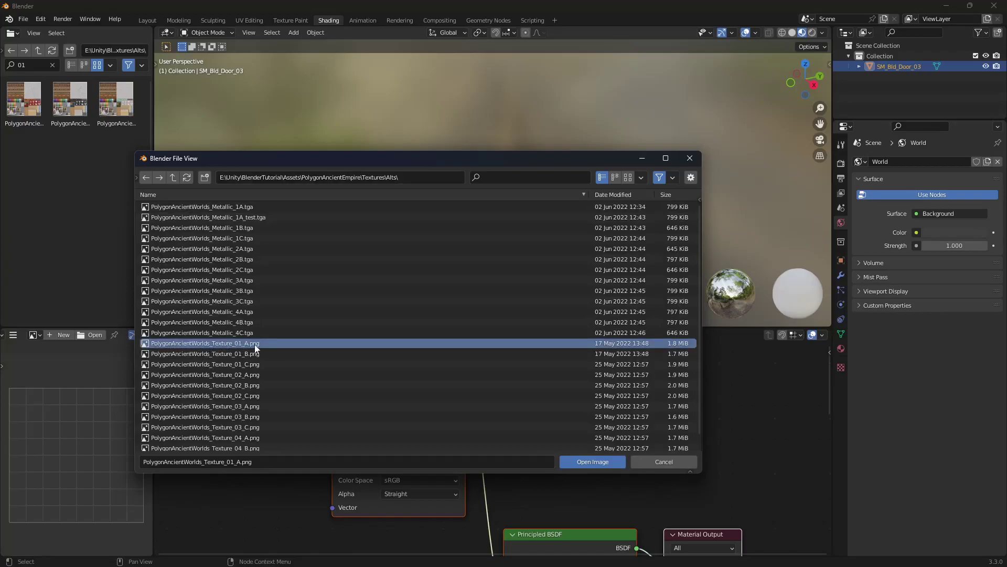
left_click(605, 463)
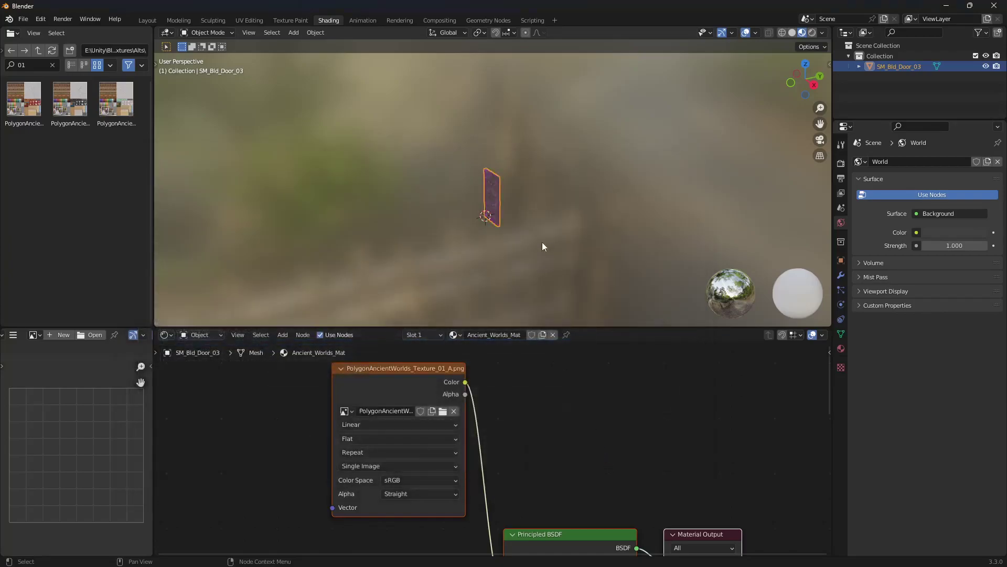
left_click(178, 20)
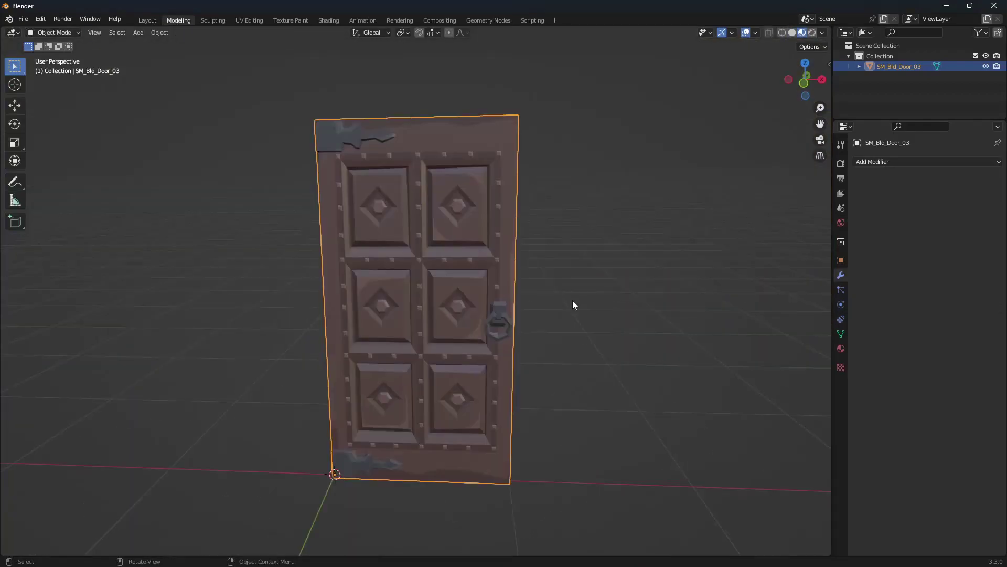
middle_click_drag(559, 304, 214, 145)
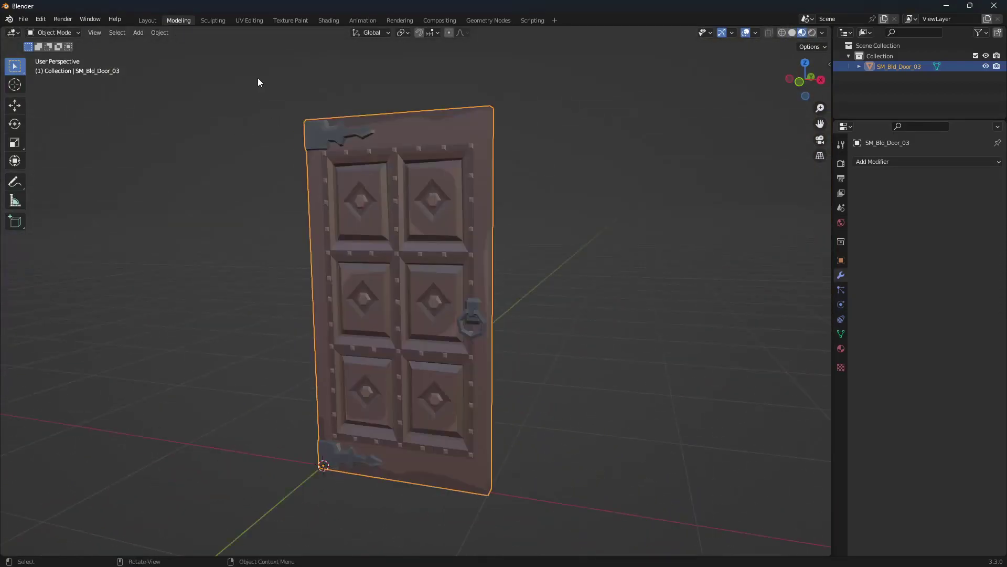
Switch to the UV Editing workspace and display PolygonAncientWorlds_Texture_01_A.png in the image editor
left_click(251, 19)
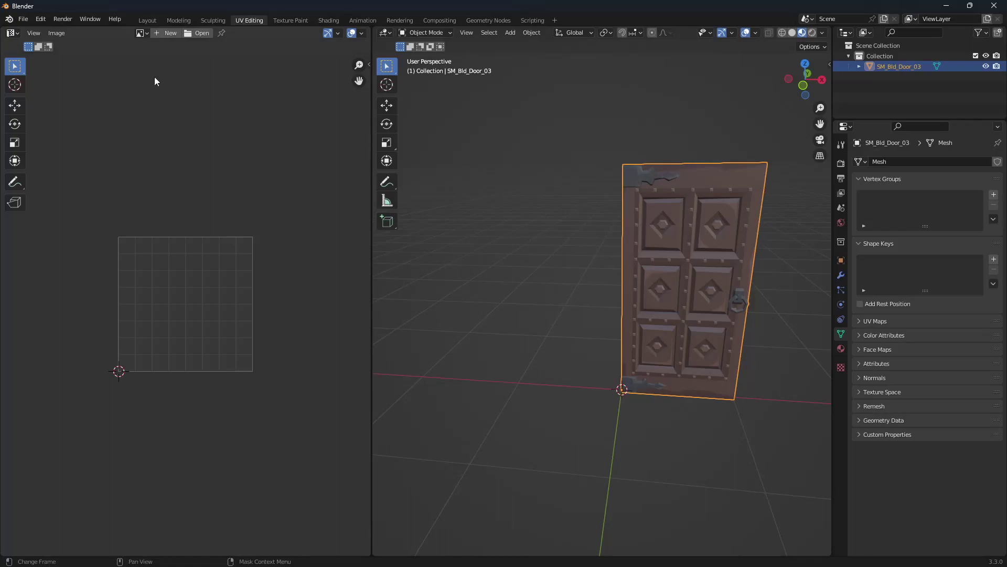
left_click(146, 32)
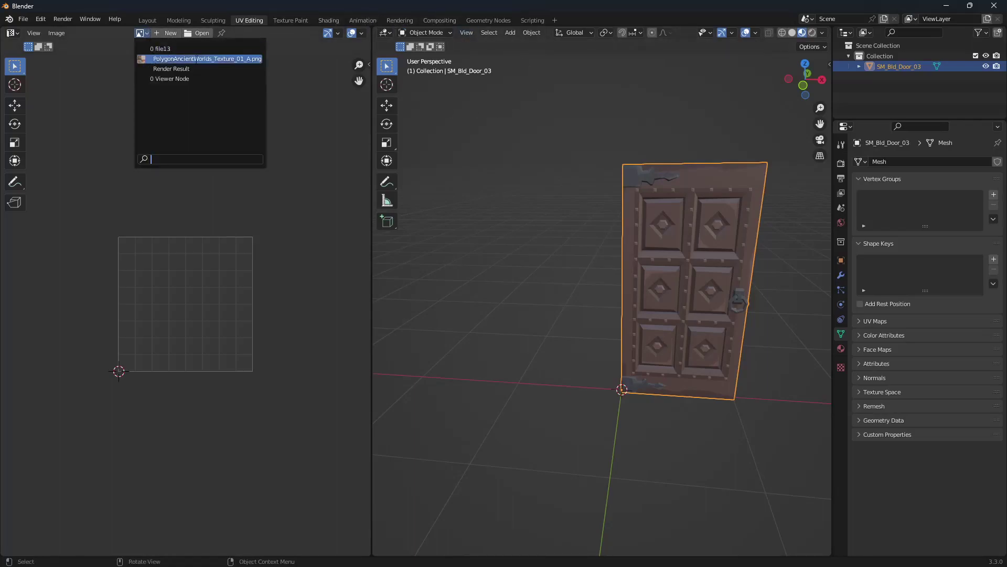
left_click(137, 59)
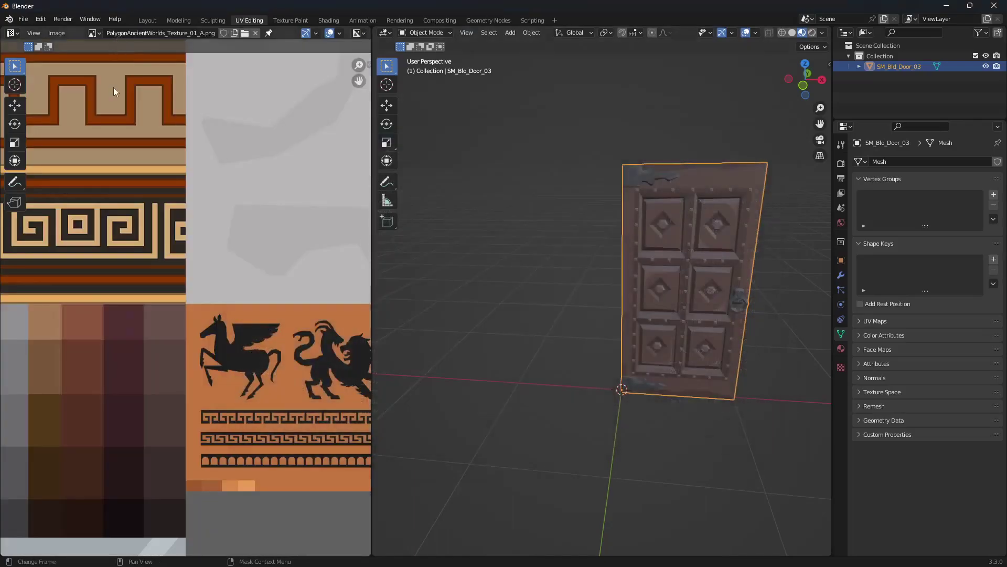
left_click(245, 32)
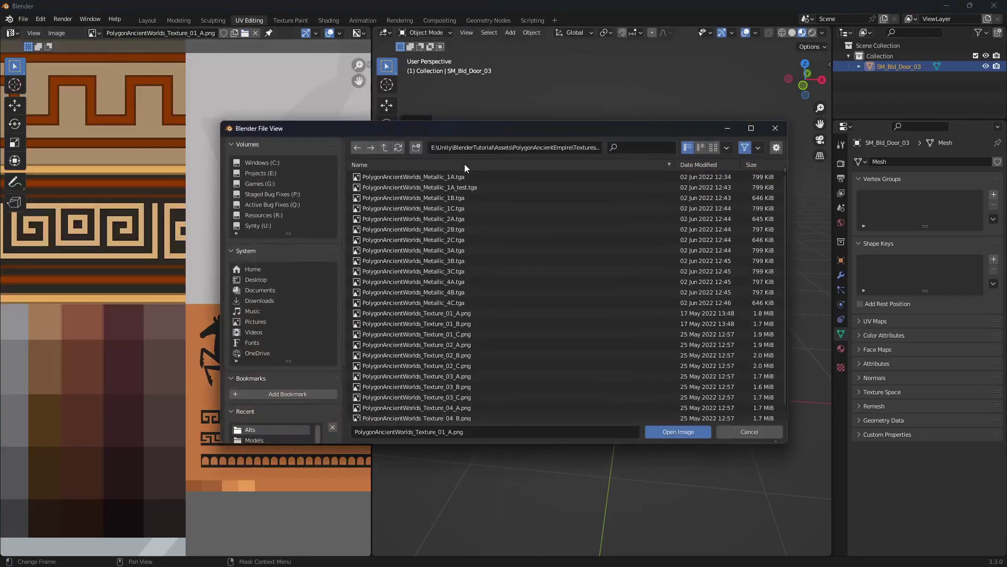
left_click(729, 435)
scroll(124, 283, "down", 2)
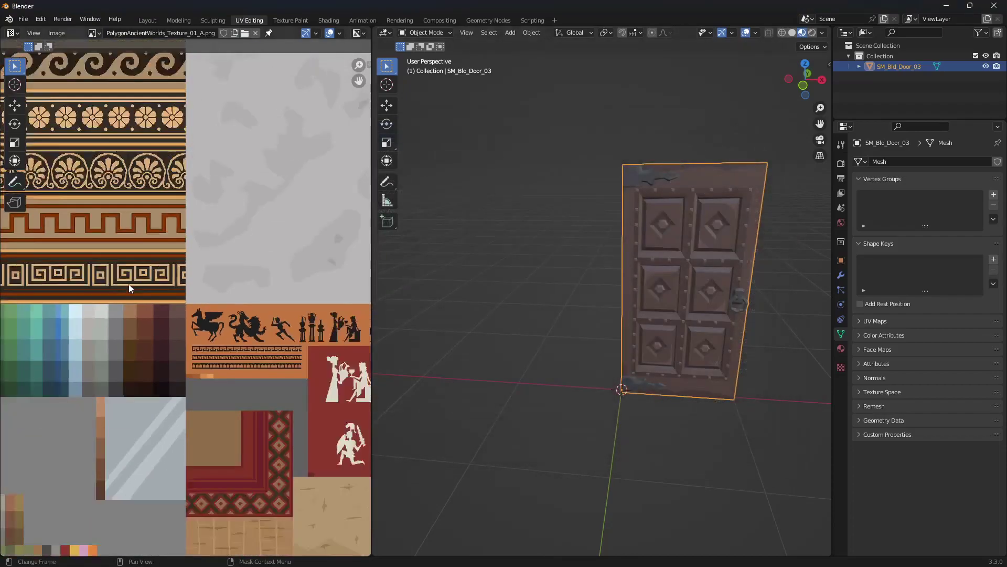
scroll(128, 285, "down", 3)
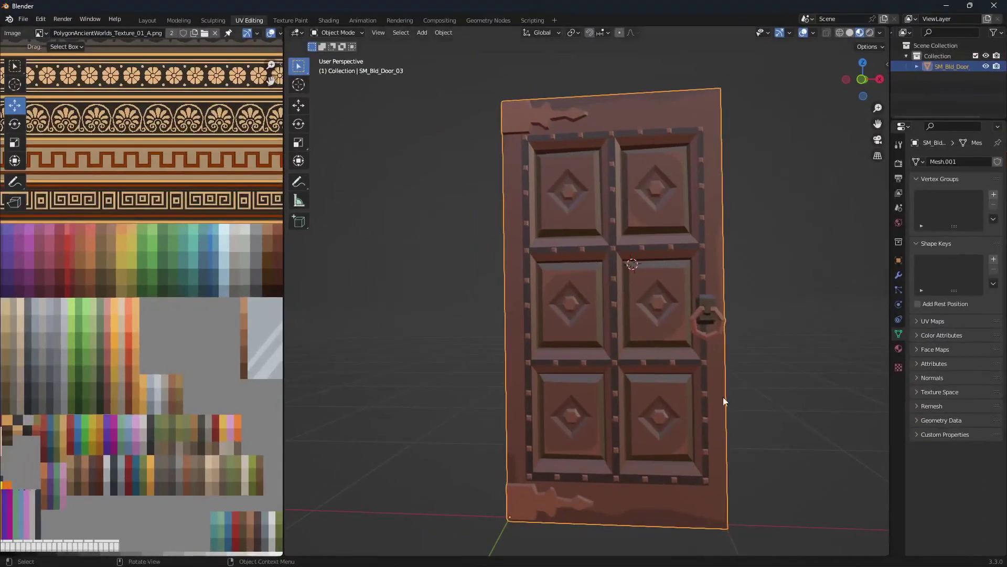
Enter Edit Mode on the door and move the UVs of the face beside the upper hinge onto the yellow swatch
middle_click_drag(636, 407, 454, 415)
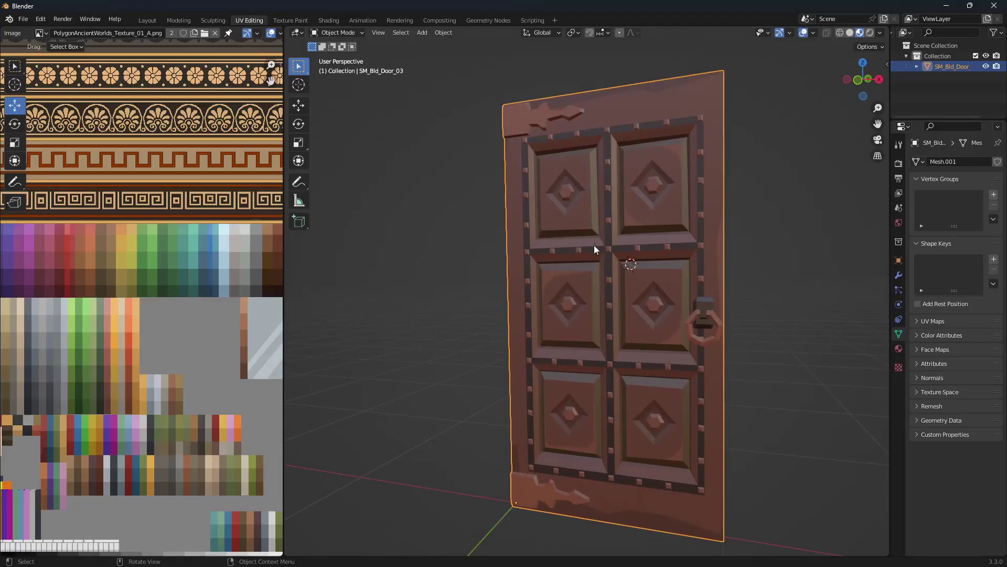
middle_click_drag(704, 355, 515, 354)
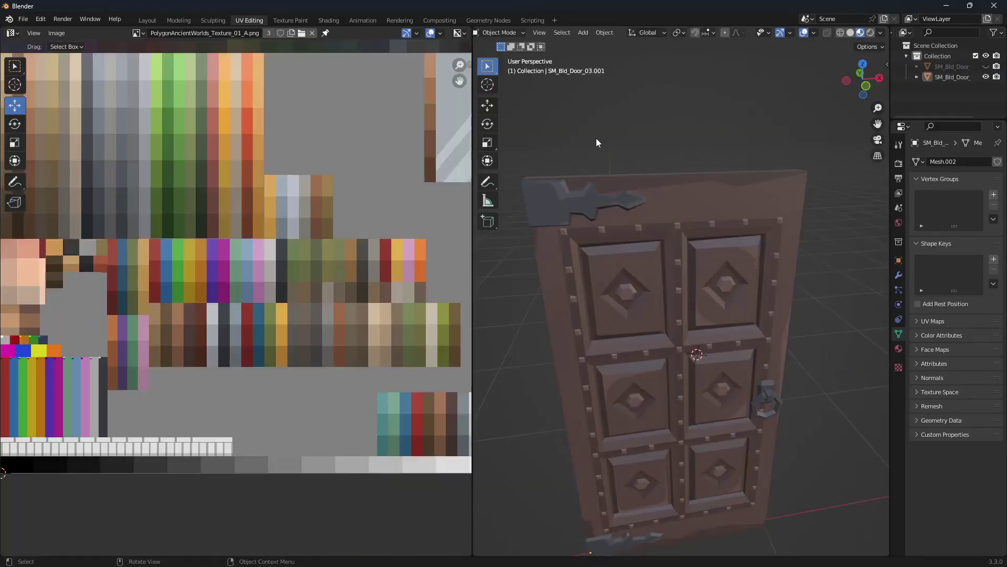
left_click(679, 209)
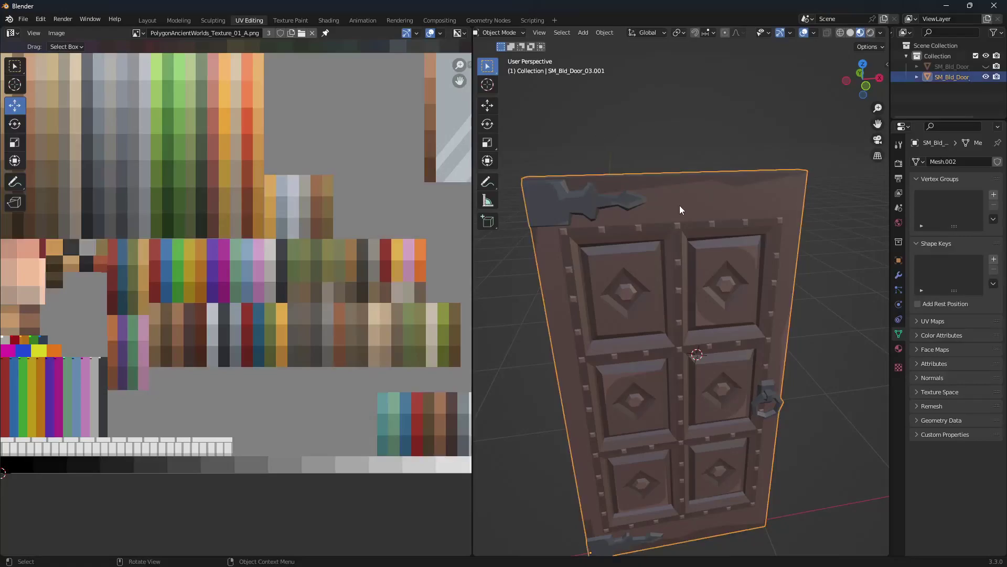
key("Tab")
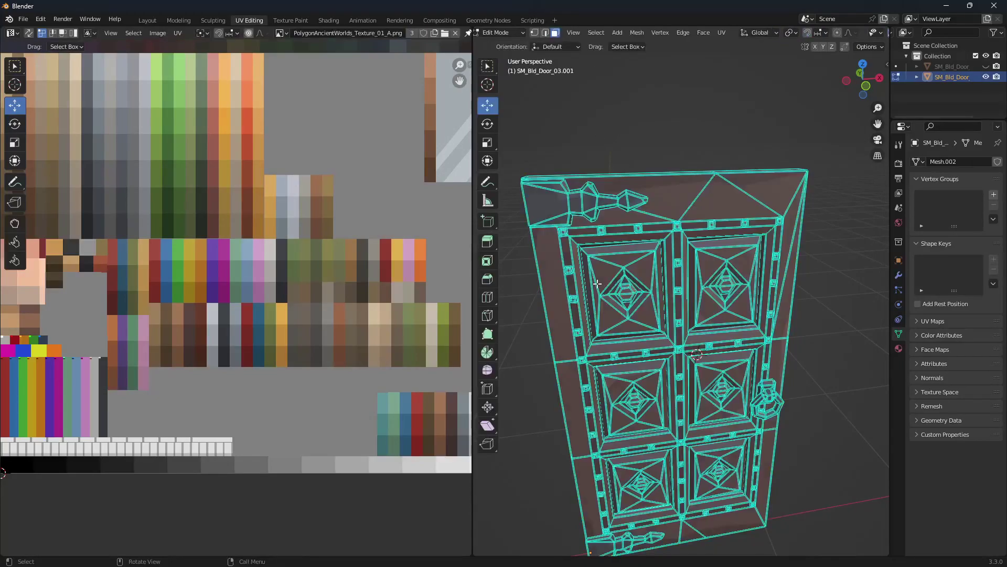
left_click(674, 192)
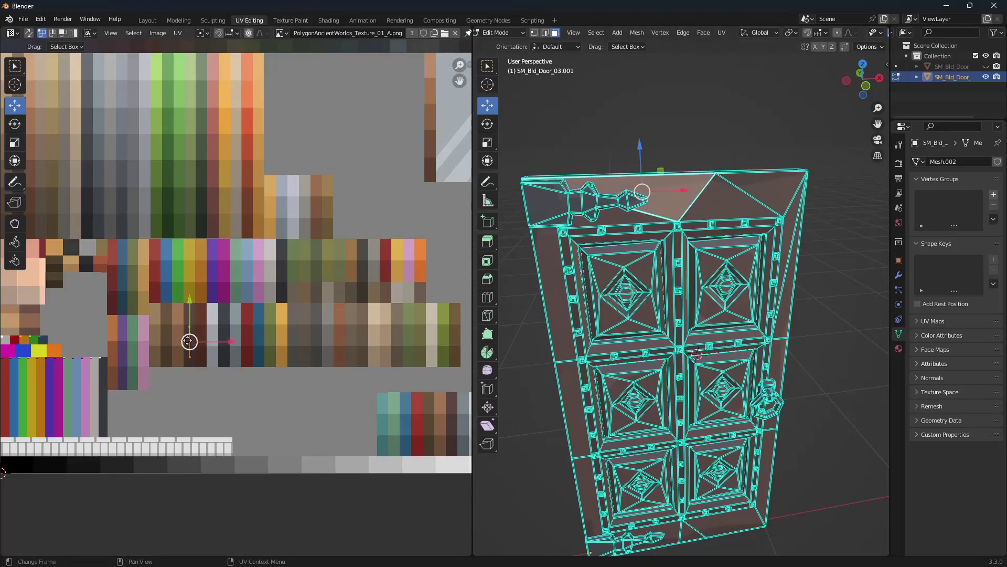
left_click_drag(230, 346, 344, 345)
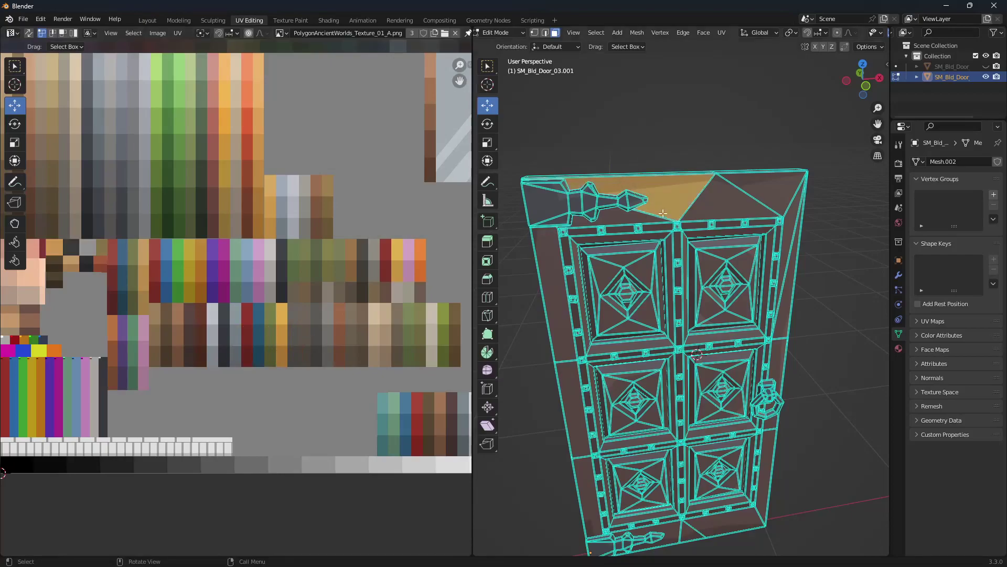
Reselect the yellow face beside the upper hinge and move its UVs back towards the dark brown swatches
left_click(651, 190)
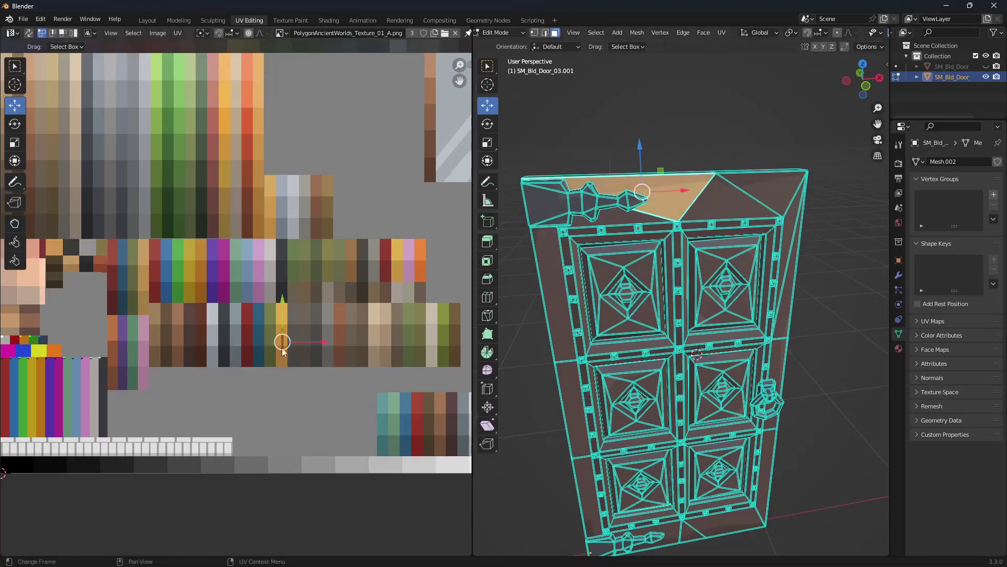
left_click(639, 149)
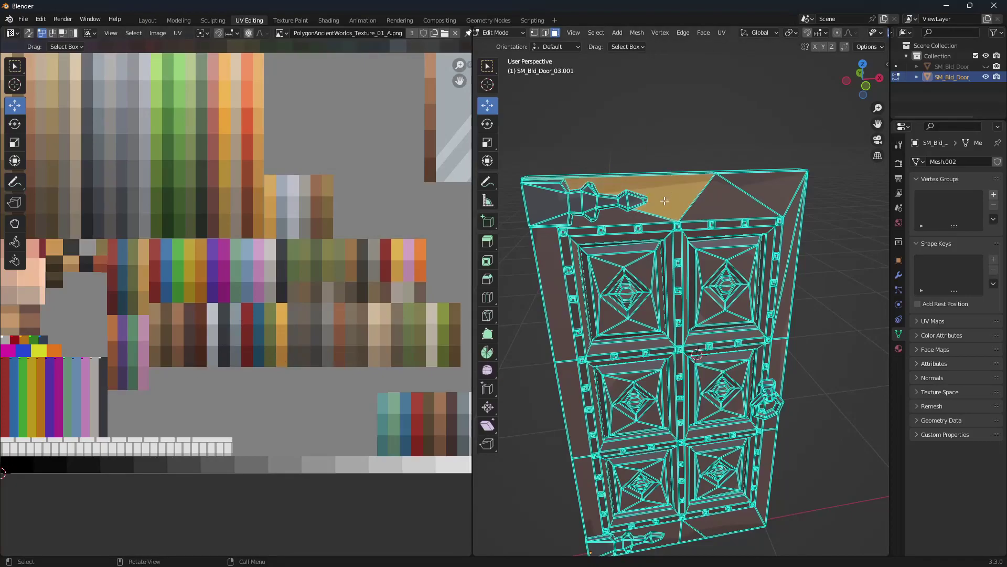
left_click(658, 199)
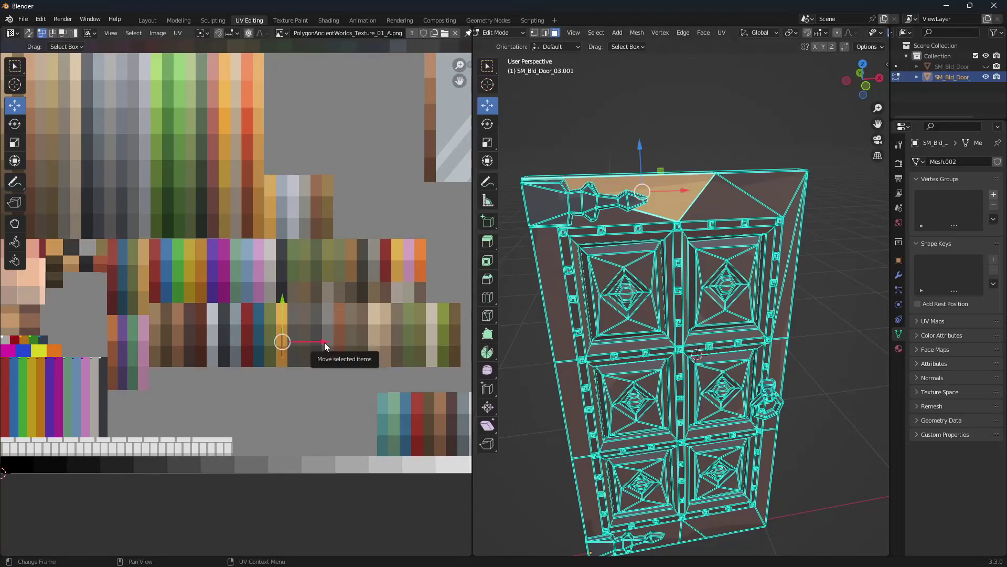
left_click_drag(326, 346, 245, 362)
left_click_drag(203, 303, 310, 233)
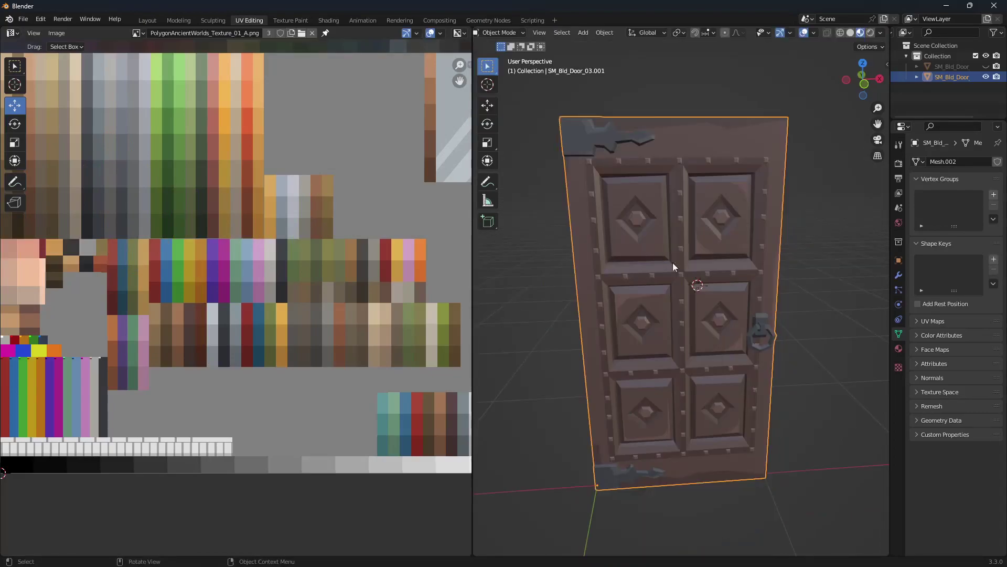
Enter Edit Mode on the door again and select all of its faces
middle_click_drag(806, 314, 585, 221)
middle_click_drag(691, 332, 823, 316)
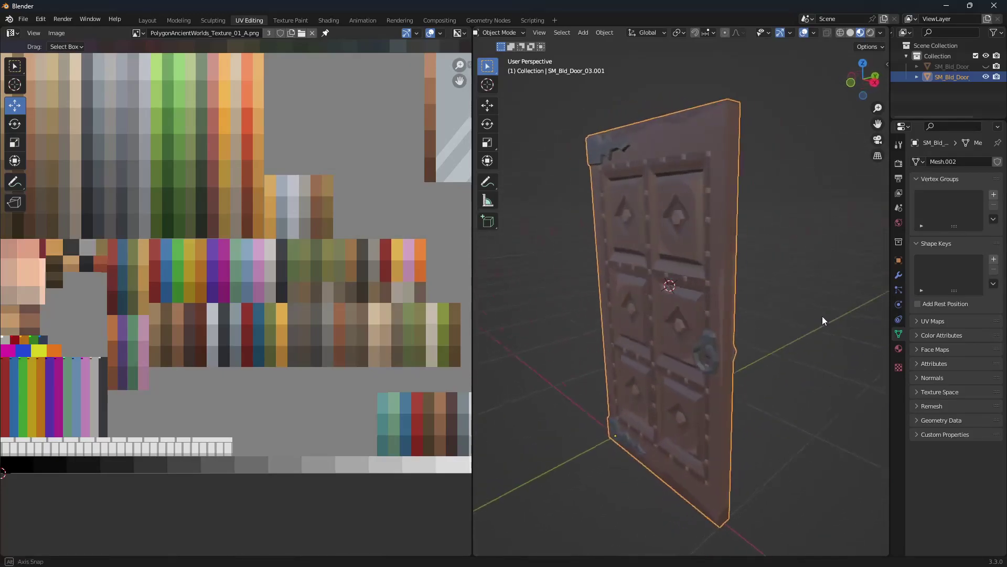
key("Tab")
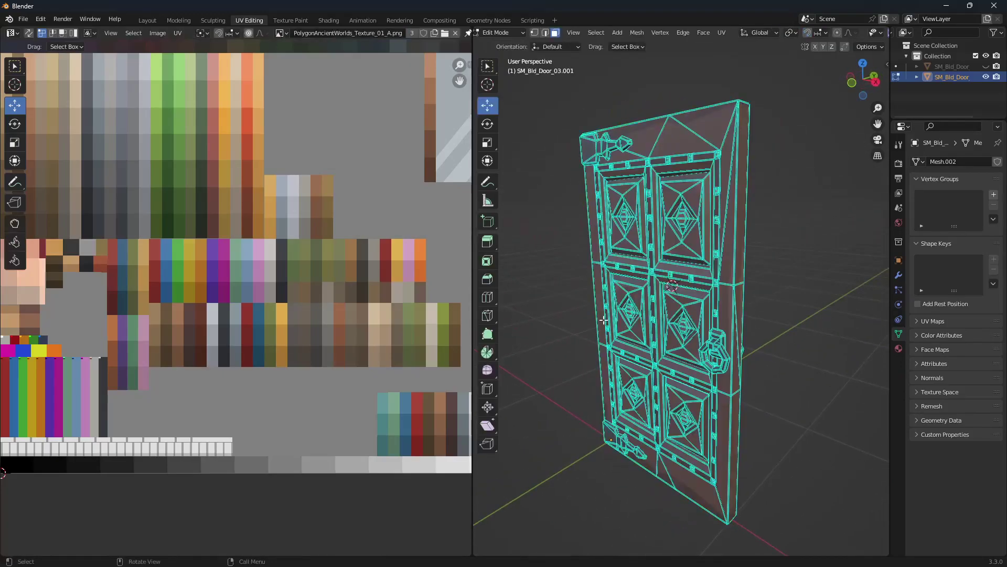
key("a")
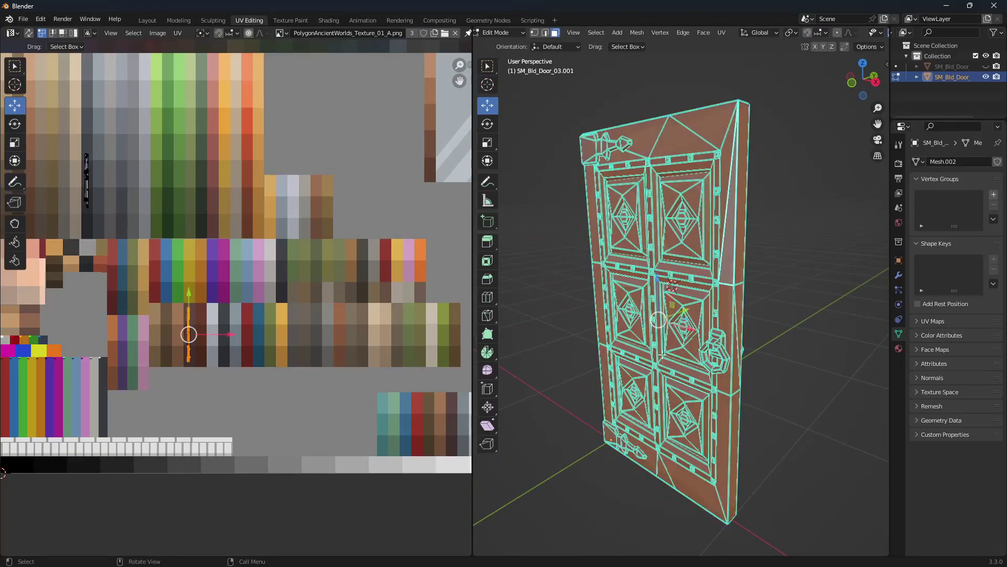
Select the UVs of the door's wooden parts and move them onto the dark red swatch in the lower palette row
scroll(105, 271, "down", 2)
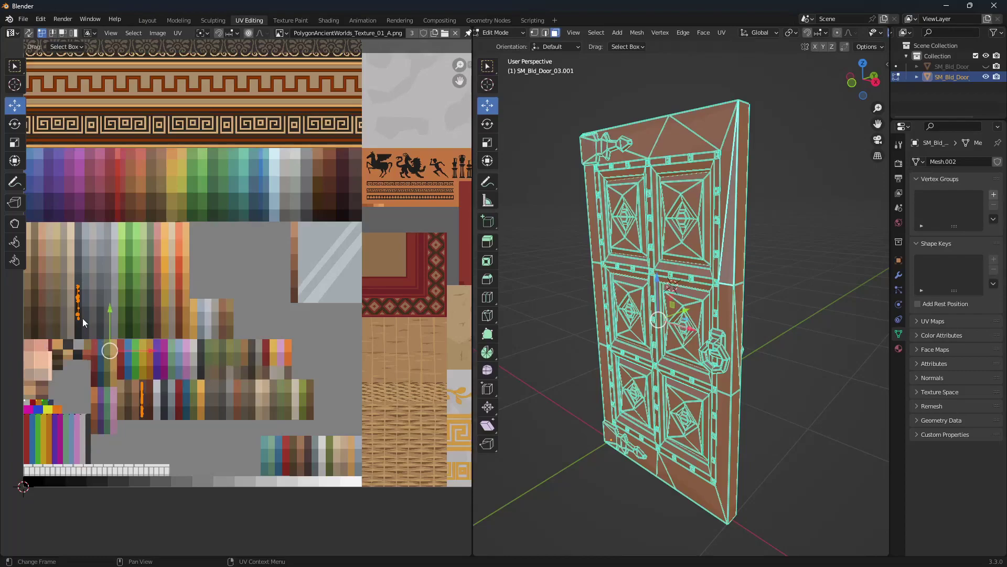
left_click_drag(183, 442, 128, 377)
left_click_drag(180, 399, 219, 402)
key("Tab")
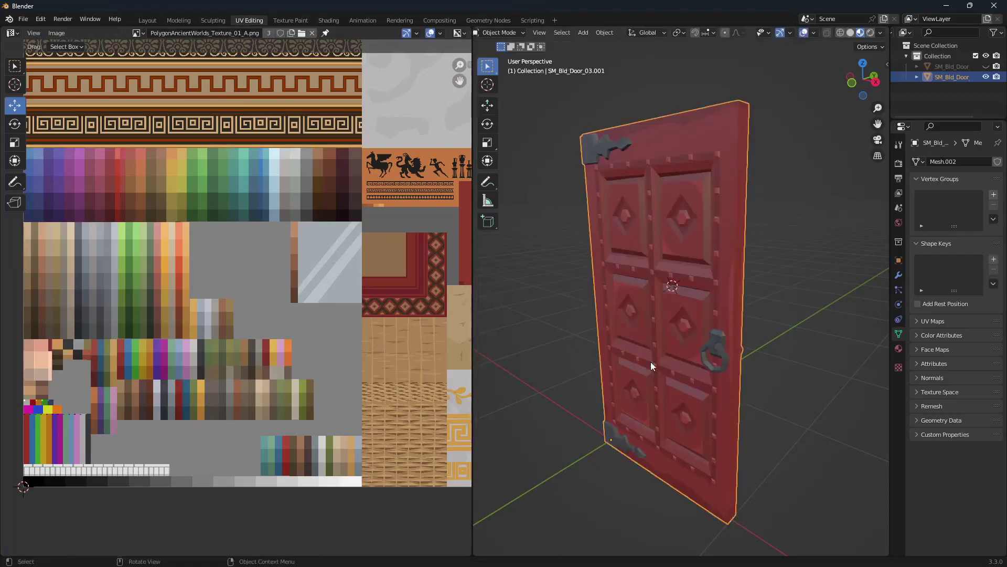
mouse_move(606, 374)
middle_mouse_down()
mouse_move(649, 382)
mouse_move(673, 364)
mouse_move(760, 382)
mouse_move(679, 399)
mouse_move(706, 398)
mouse_move(625, 387)
mouse_move(625, 374)
middle_mouse_up()
Move the UVs of the door's wooden parts along the same palette row onto the olive green swatch
key("Tab")
left_click_drag(217, 401, 343, 408)
key("Tab")
middle_click_drag(594, 390, 647, 278)
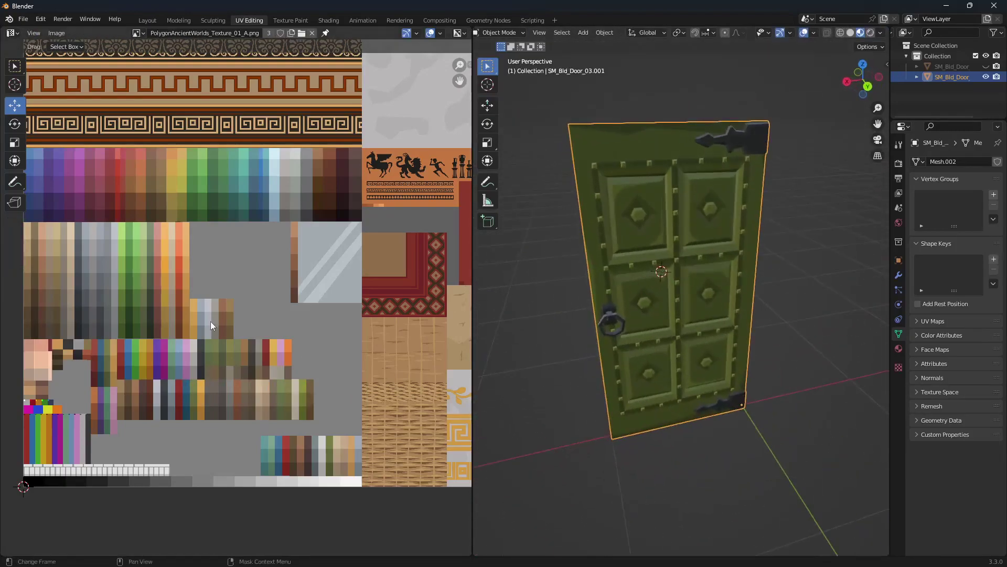
Select the UVs of the door's metal hinges and handle on the grey swatches and move them onto the green ones
key("Tab")
left_click_drag(105, 331, 64, 282)
middle_click_drag(621, 334, 758, 326)
key("Tab")
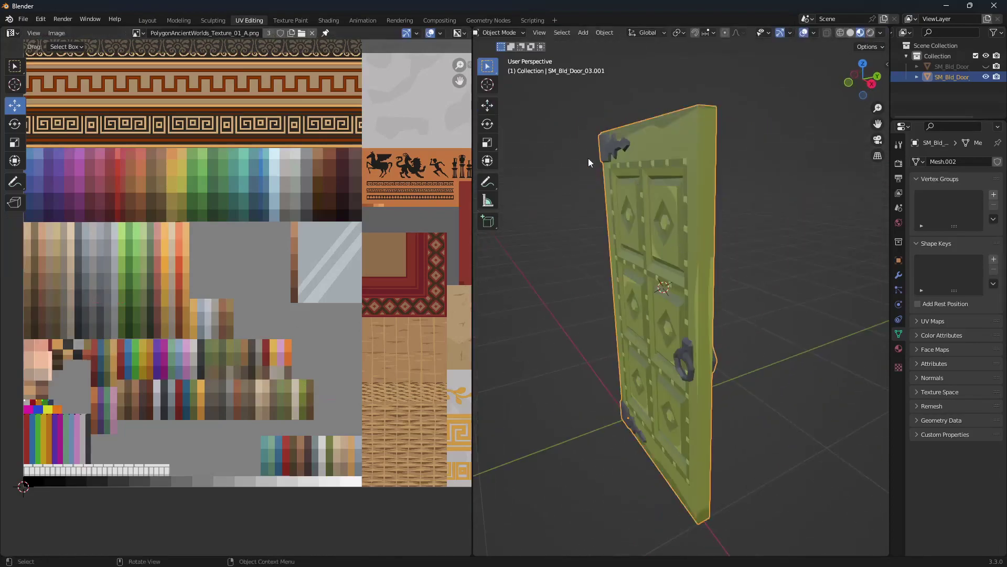
middle_click_drag(691, 394, 613, 339)
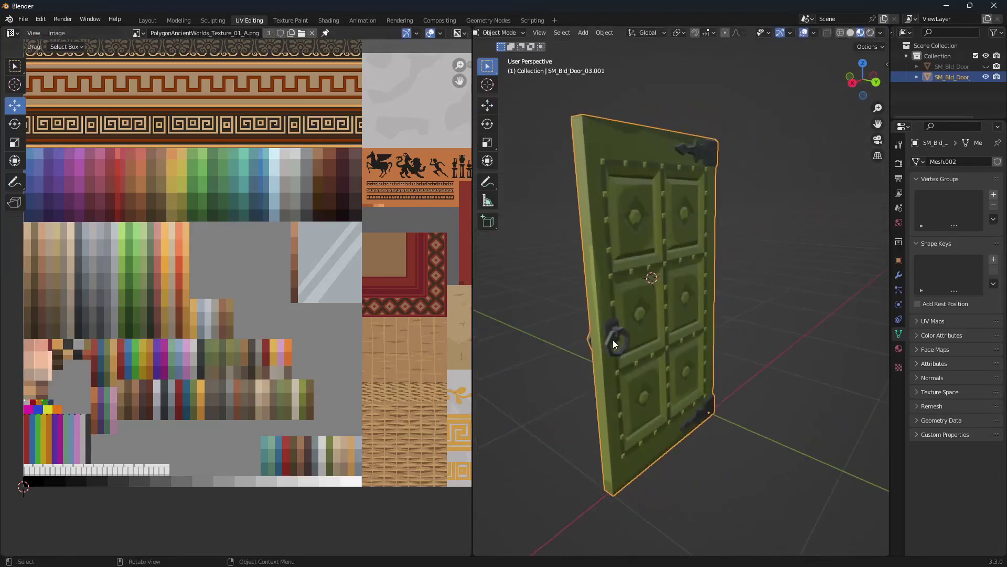
key("Tab")
key("g")
left_click(172, 309)
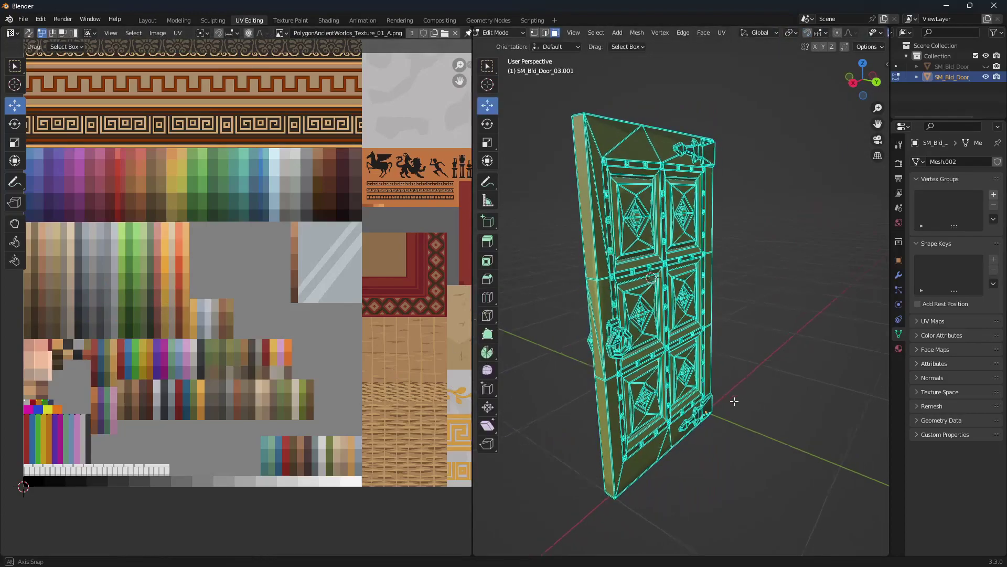
key("Tab")
mouse_move(731, 405)
middle_mouse_down()
mouse_move(640, 448)
mouse_move(744, 419)
middle_mouse_up()
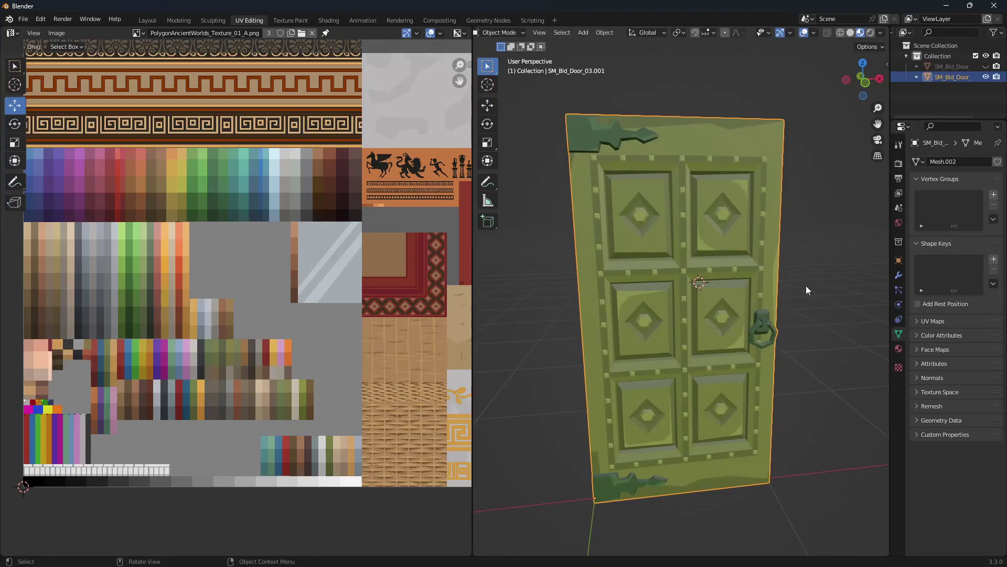
middle_click_drag(804, 286, 581, 288)
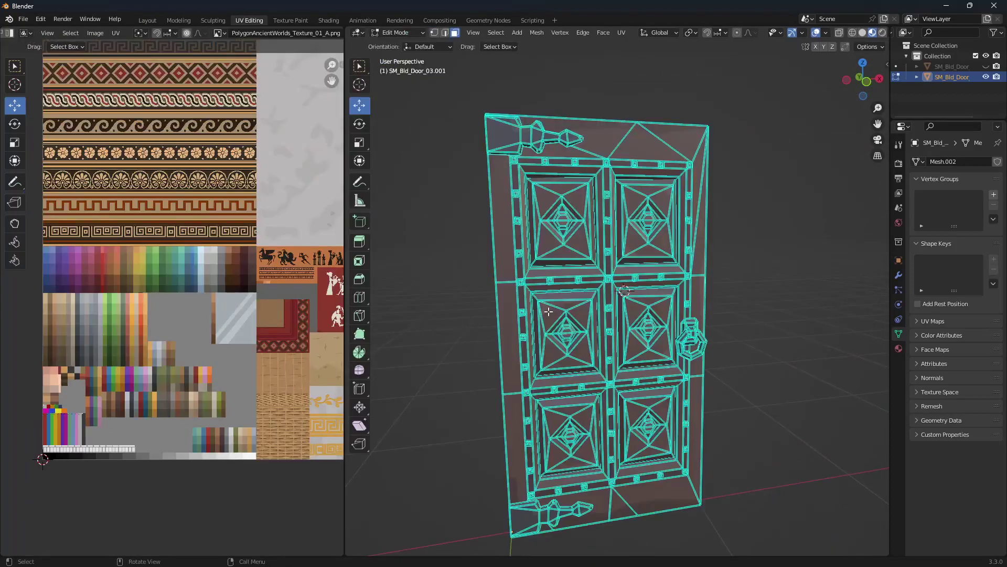
Select the linked faces of the upper hinge, clear that selection, and select the linked faces of the door body instead
key("shift")
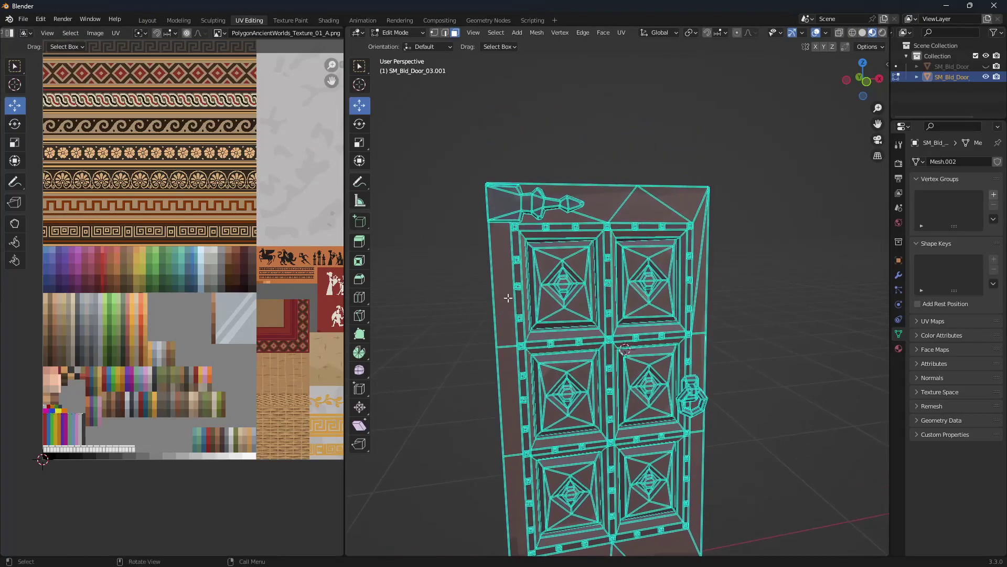
middle_click_drag(508, 298, 476, 282)
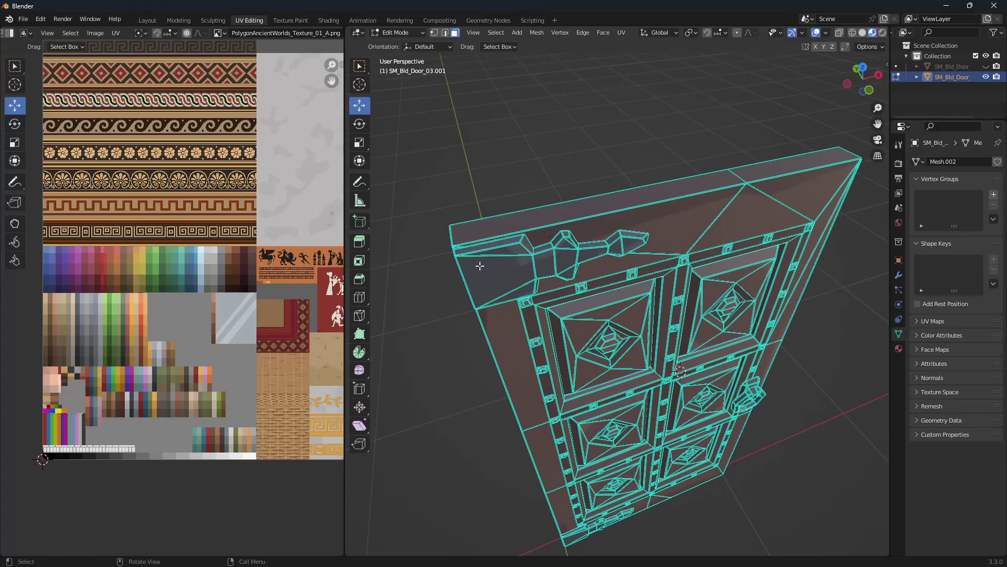
key("ctrl+l")
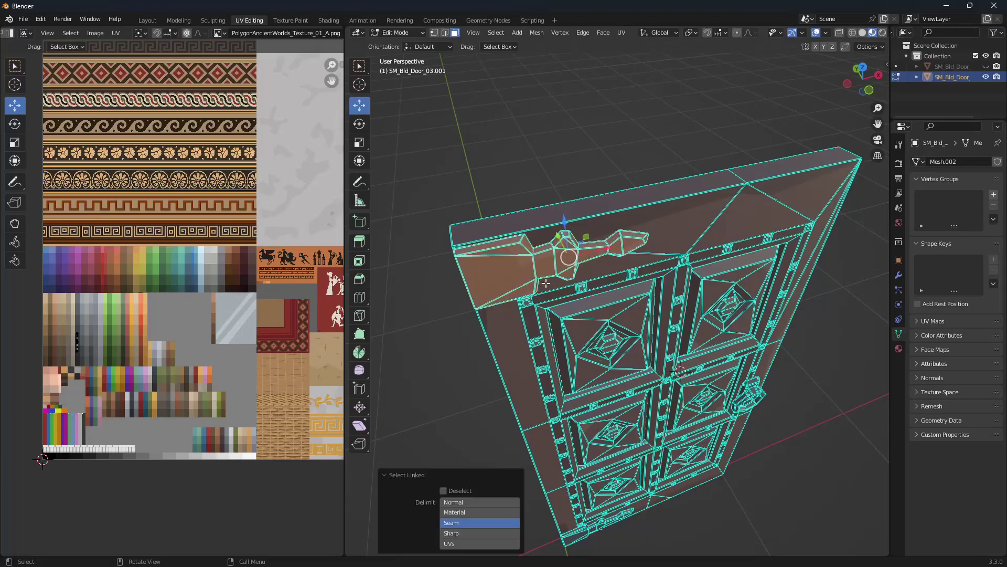
key("alt+a")
key("l")
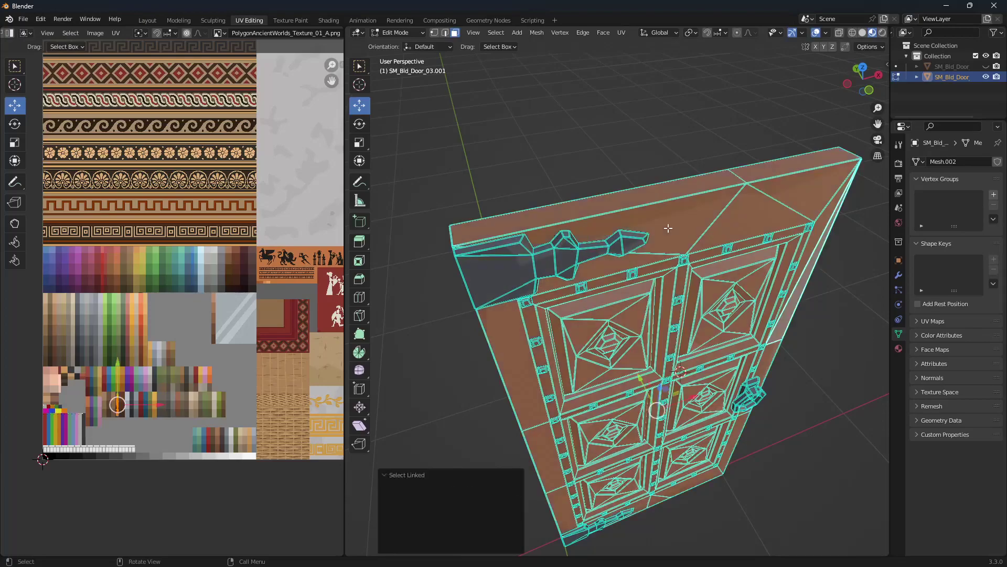
middle_click_drag(750, 454, 664, 218)
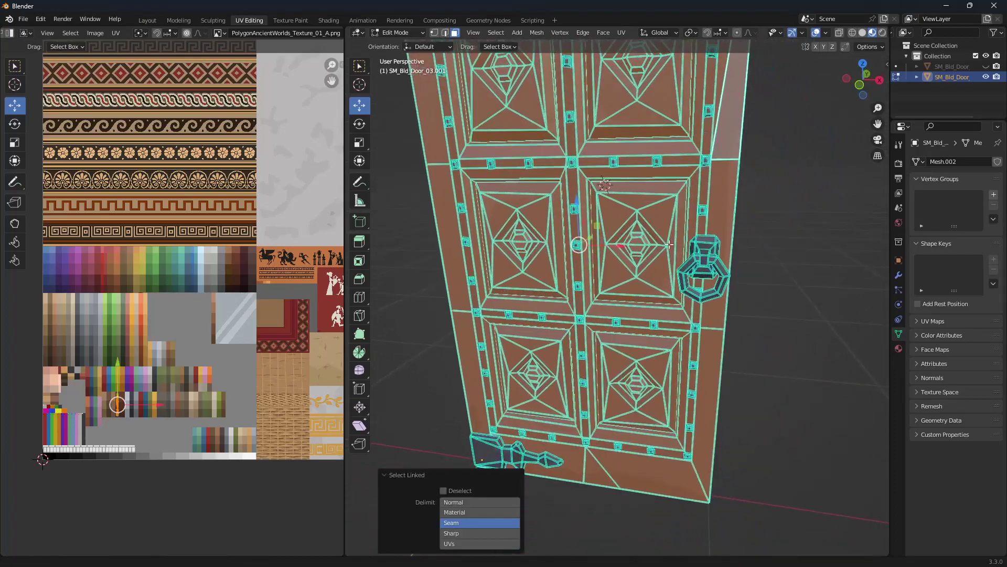
Select only the linked faces of the lower and upper hinges and move their UVs onto the green swatches
key("alt+a")
key("l")
middle_click_drag(500, 445, 534, 384, "shift")
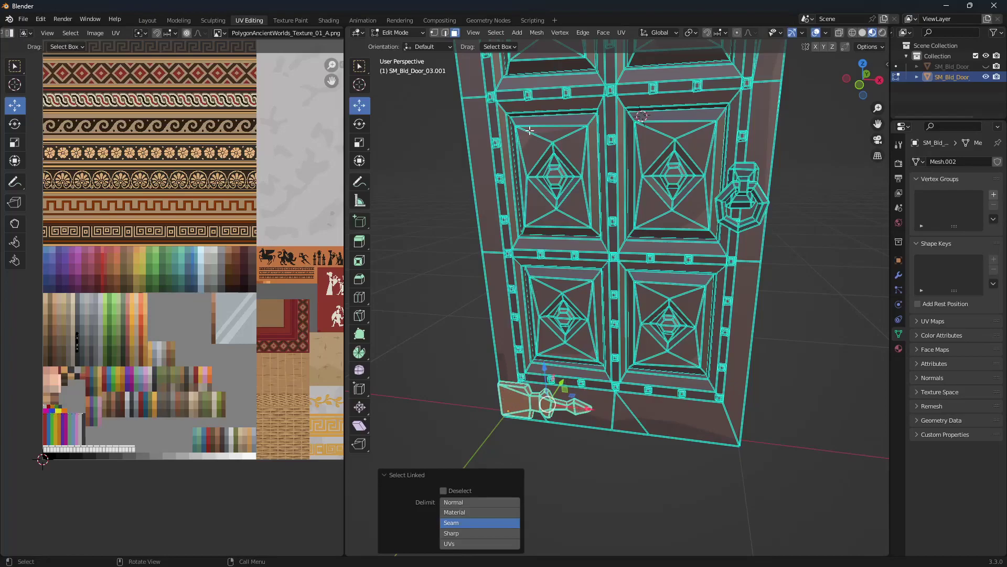
middle_click_drag(531, 131, 519, 325)
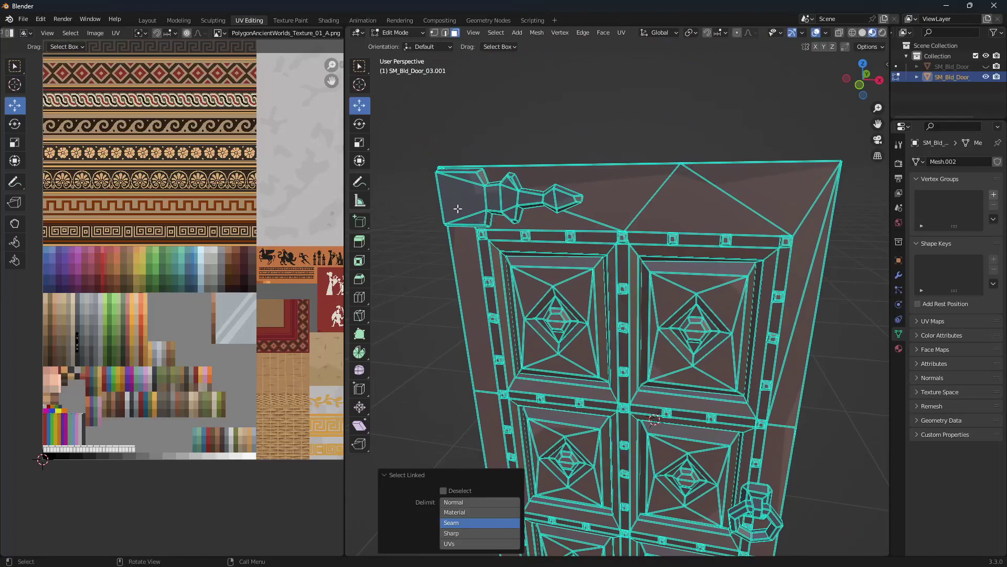
key("l")
middle_click_drag(680, 392, 674, 277)
left_click_drag(158, 389, 79, 323)
key("g")
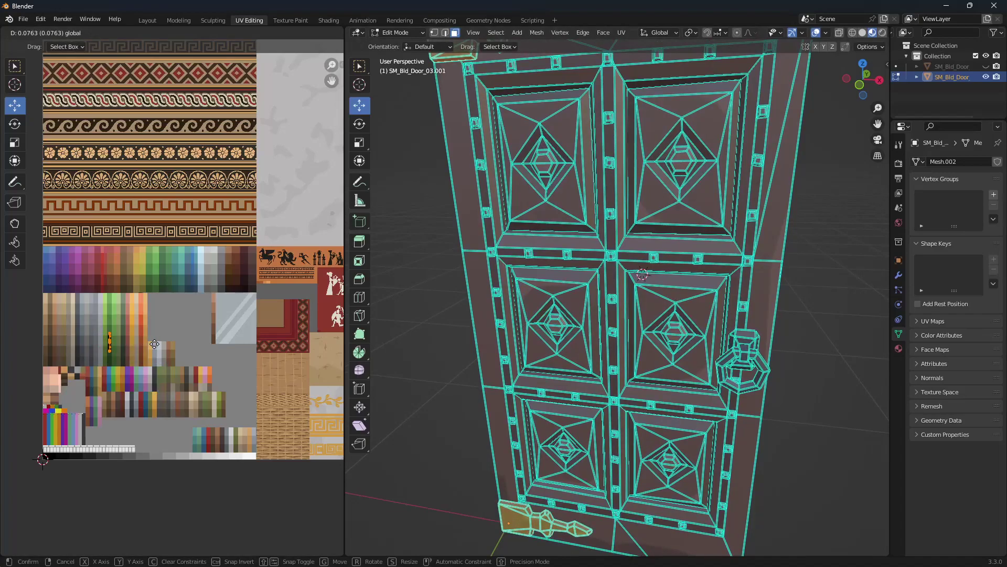
left_click(153, 345)
left_click(417, 315)
middle_click_drag(420, 314, 446, 249)
key("Tab")
middle_click_drag(557, 396, 720, 347)
Select the linked faces of the door handle's ring and move their UVs horizontally onto the orange swatches
key("Tab")
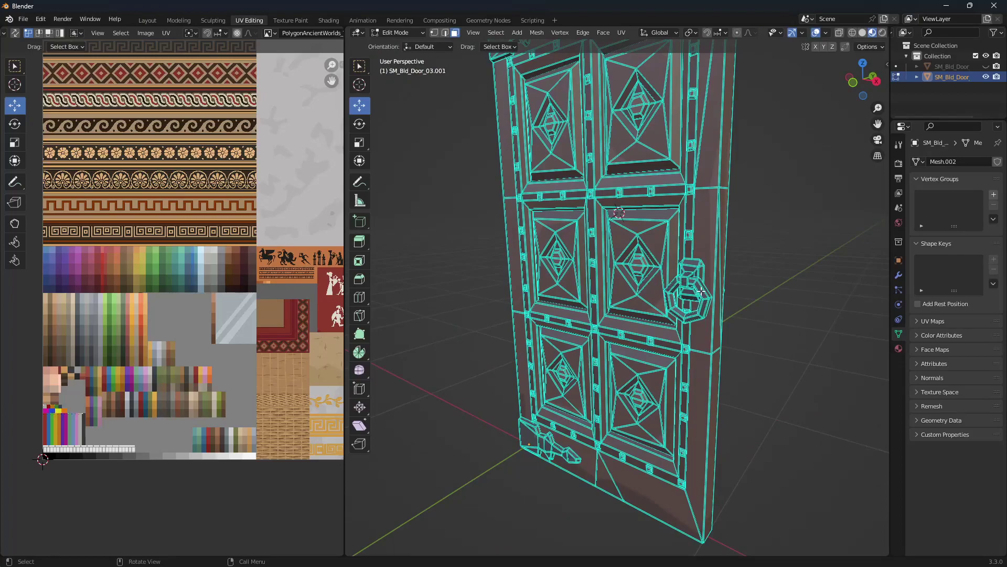
key("l")
scroll(709, 303, "up", 3)
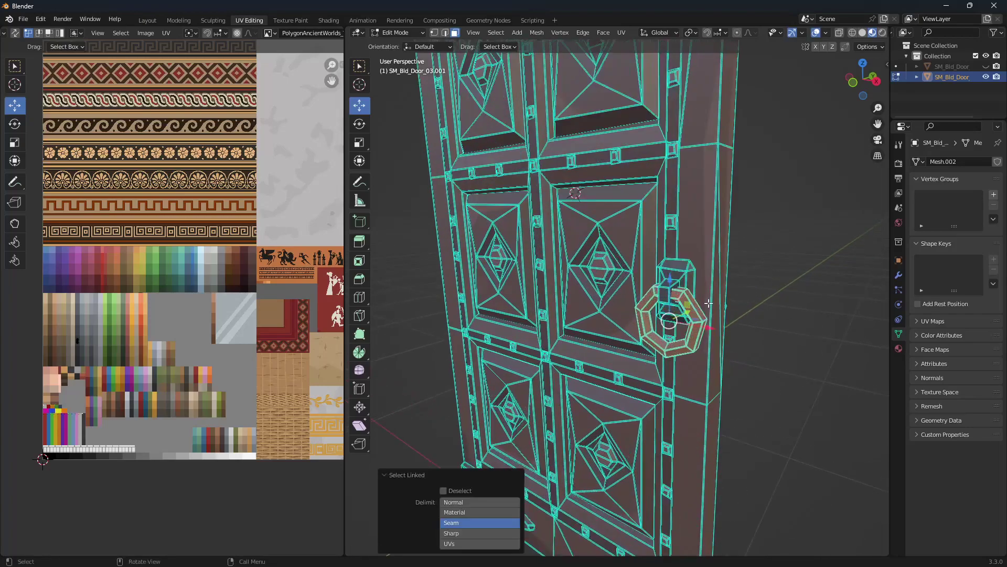
scroll(709, 303, "up", 4)
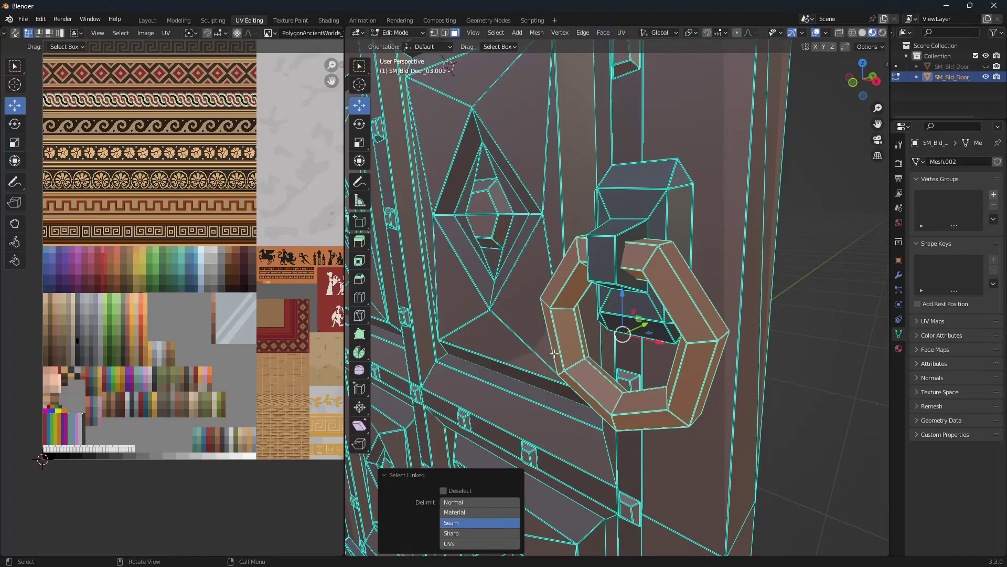
left_click_drag(641, 326, 529, 374)
key("ctrl+z")
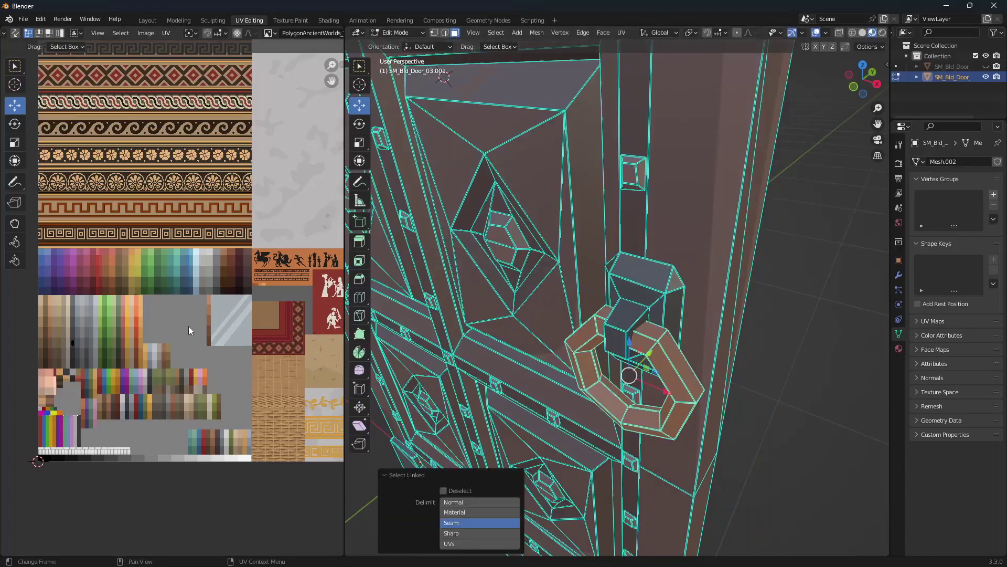
key("a")
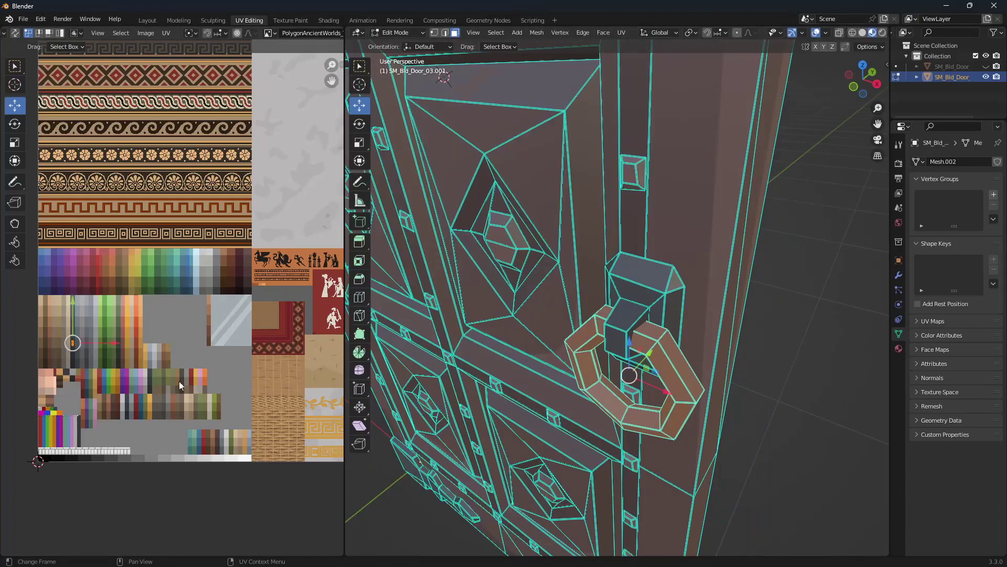
left_click_drag(114, 343, 171, 342)
key("Tab")
scroll(735, 400, "down", 3)
middle_click_drag(706, 400, 786, 363)
Run Select Linked on the door body, set its delimit option to UVs, and clear the selection
key("Tab")
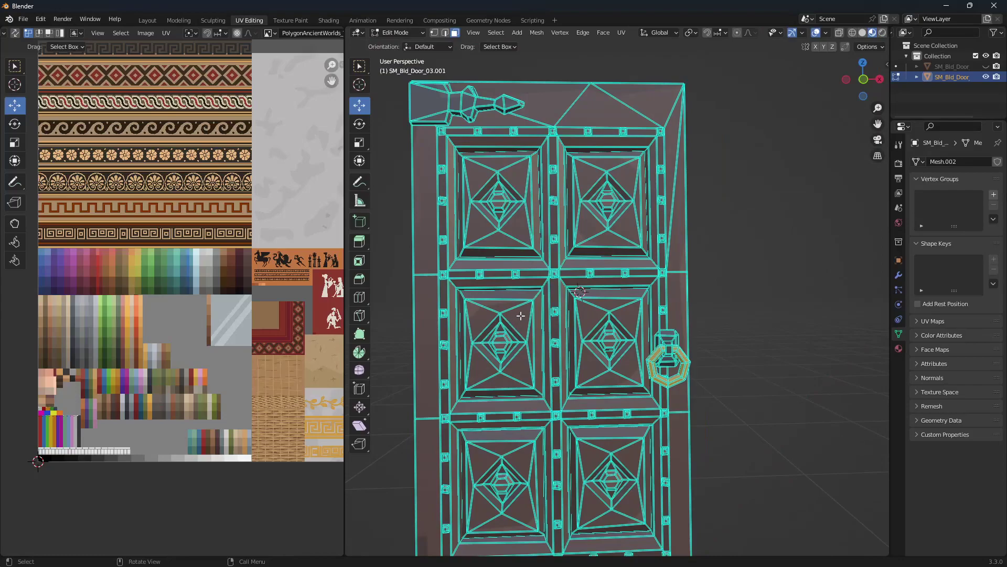
key("l")
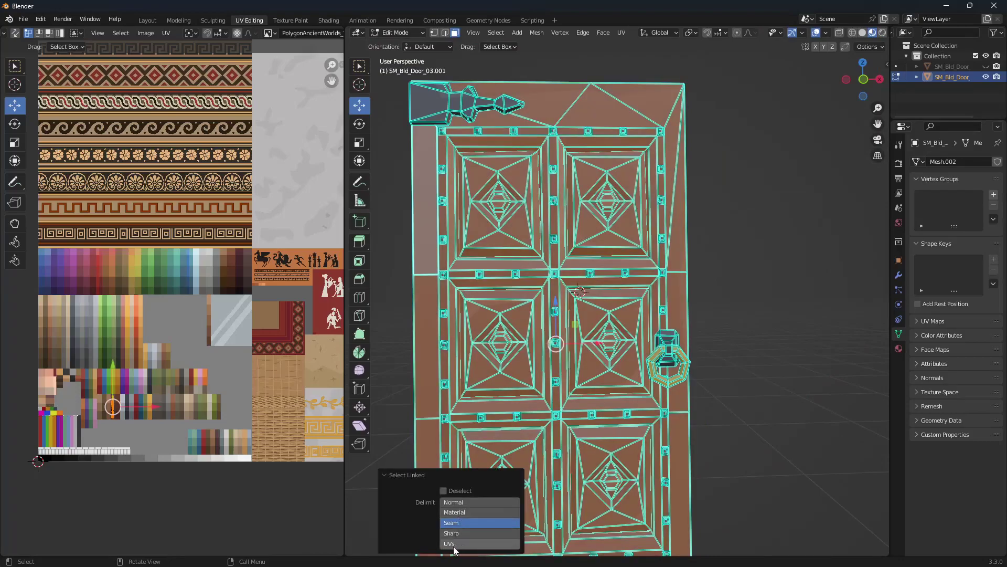
left_click(711, 258)
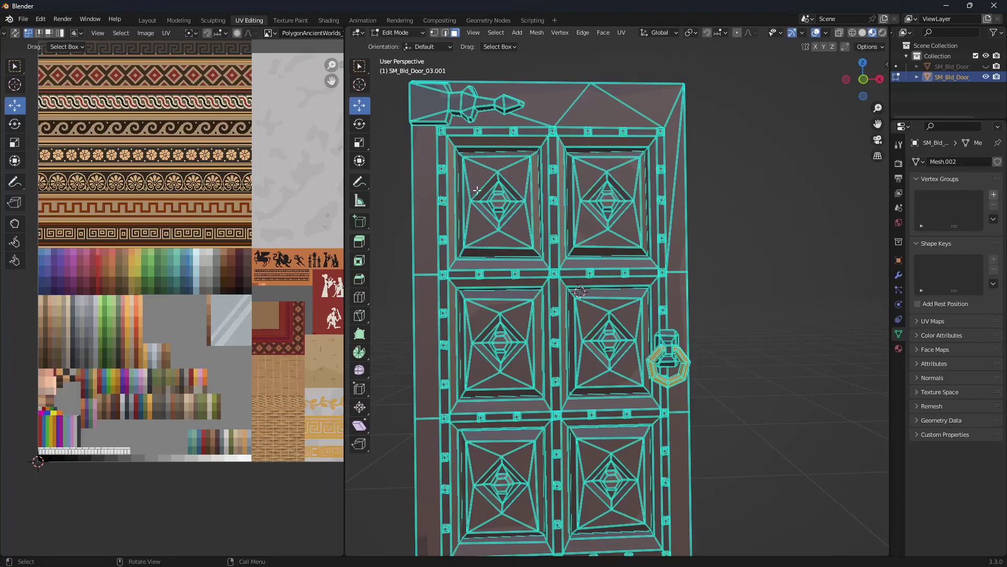
Select the UV-linked inner faces of all six door panels and move their UVs horizontally onto the dark red swatch
key("l")
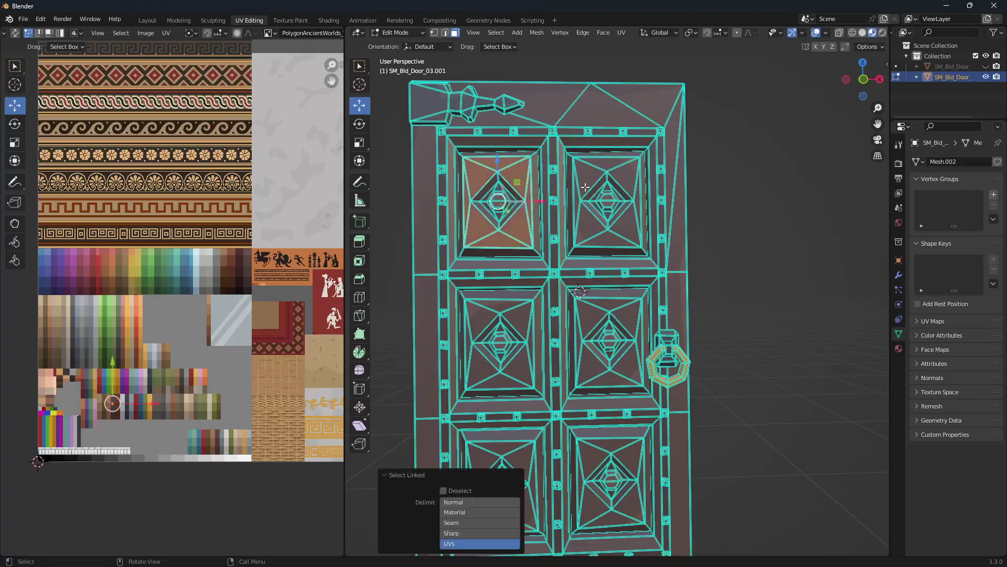
key("l")
key("l")
key("l")
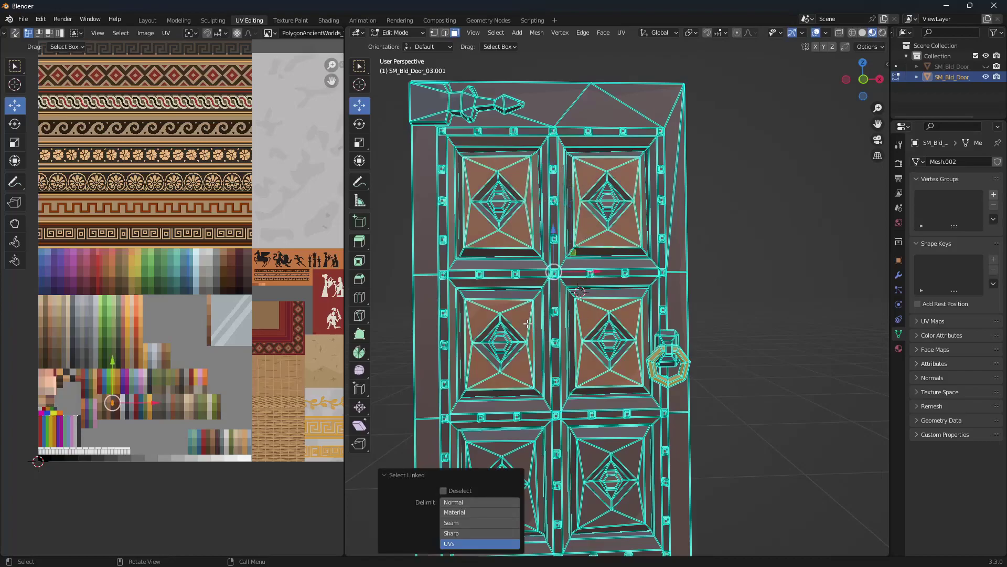
key("l")
key("l")
middle_click_drag(695, 451, 689, 316, "shift")
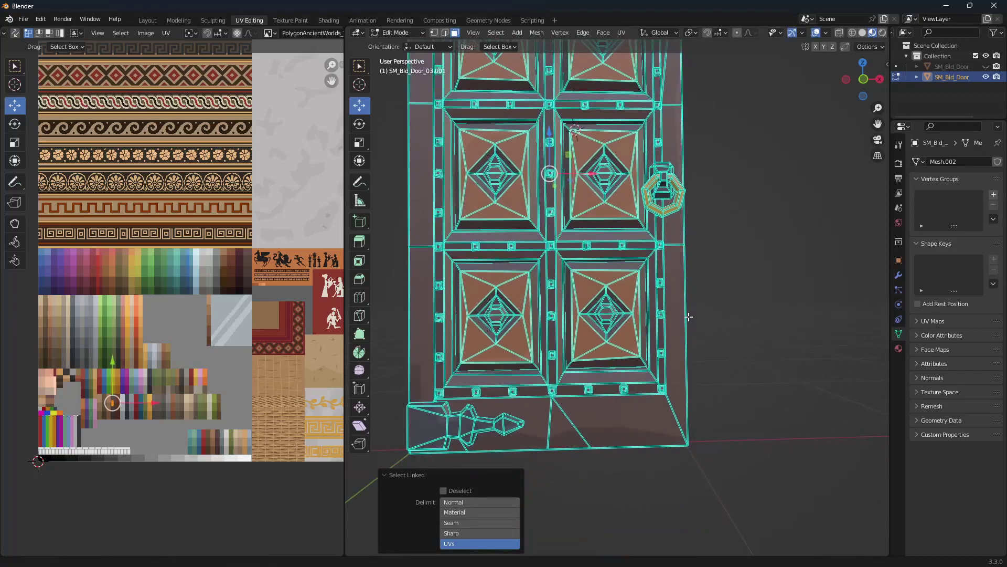
scroll(172, 302, "up", 2)
scroll(96, 421, "up", 1)
middle_click_drag(102, 496, 130, 419)
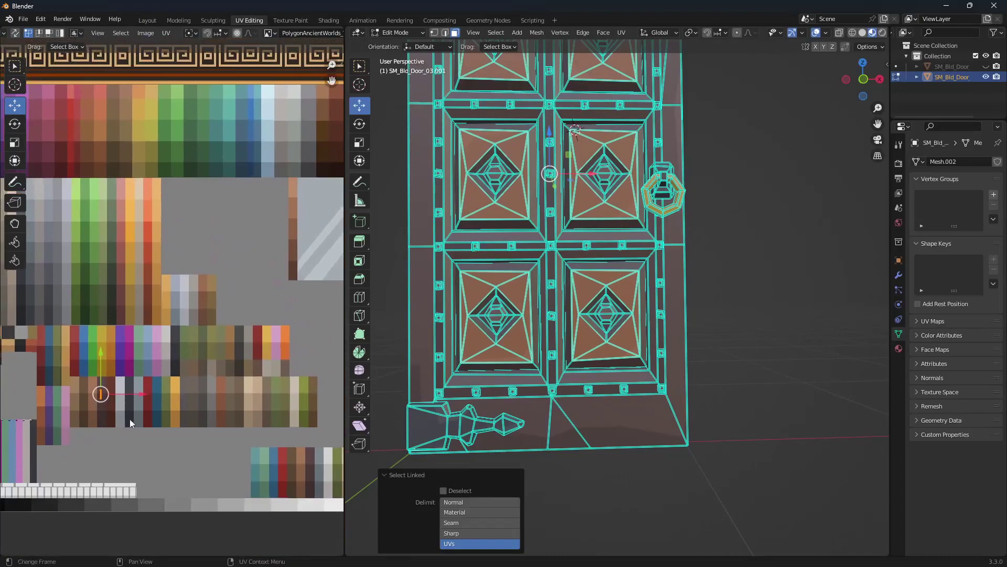
left_click_drag(140, 394, 188, 396)
key("Tab")
middle_click_drag(718, 268, 709, 308)
middle_click_drag(702, 234, 707, 276, "shift")
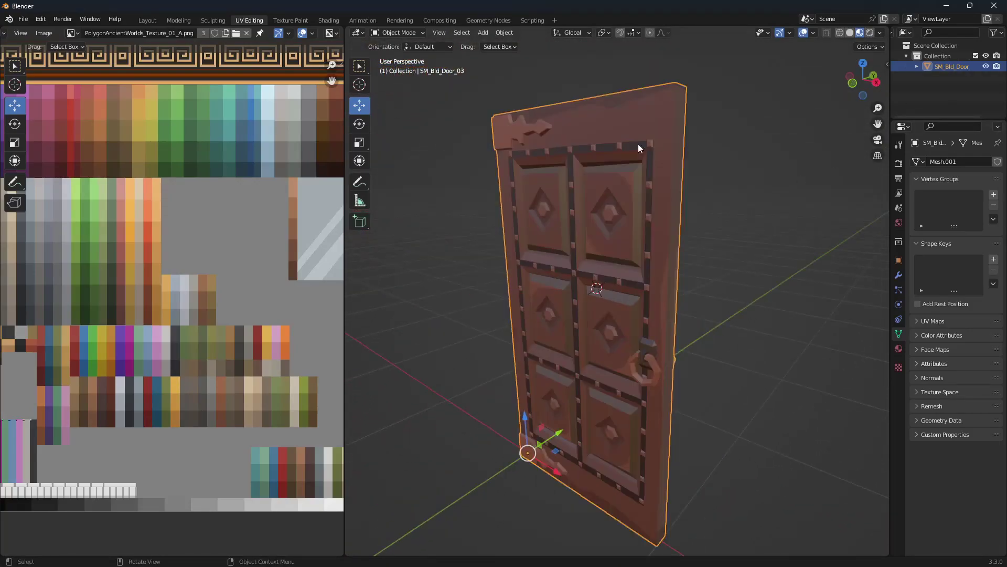
Export the door as FBX over the existing SM_Bld_Door_03.fbx in the Unity project's PolygonAncientEmpire Models folder
middle_click_drag(638, 144, 756, 283)
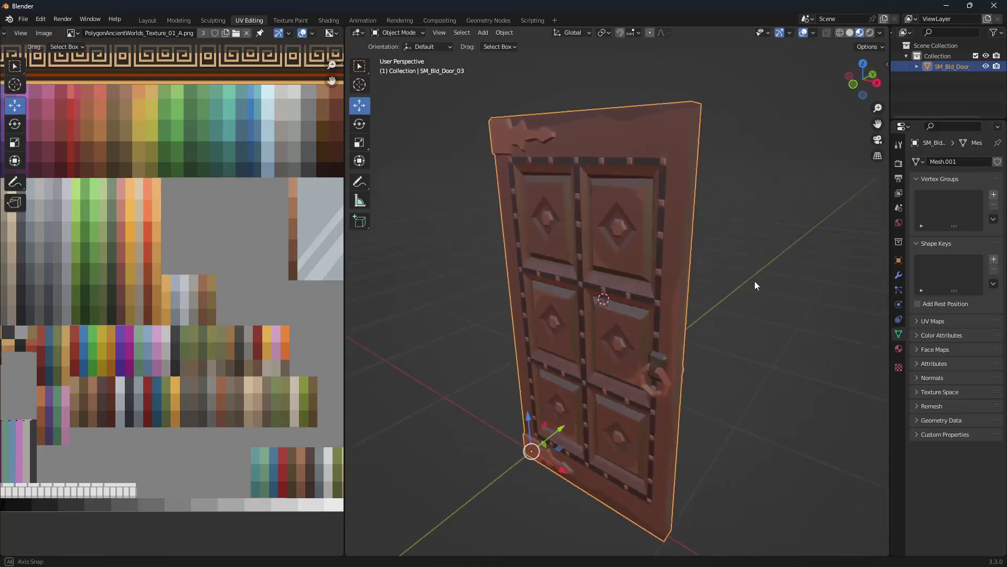
left_click(23, 19)
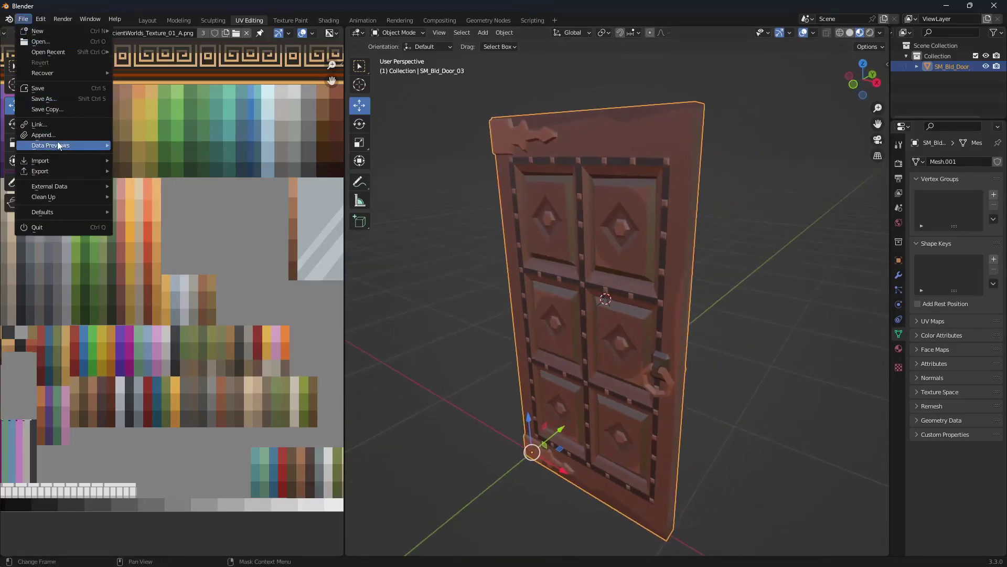
mouse_move(53, 174)
left_click(149, 265)
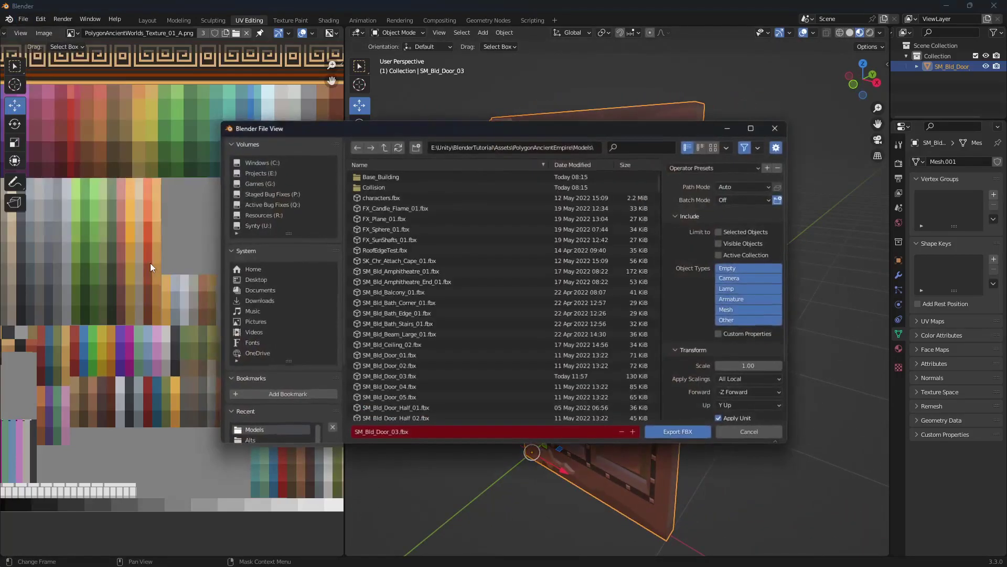
left_click(400, 378)
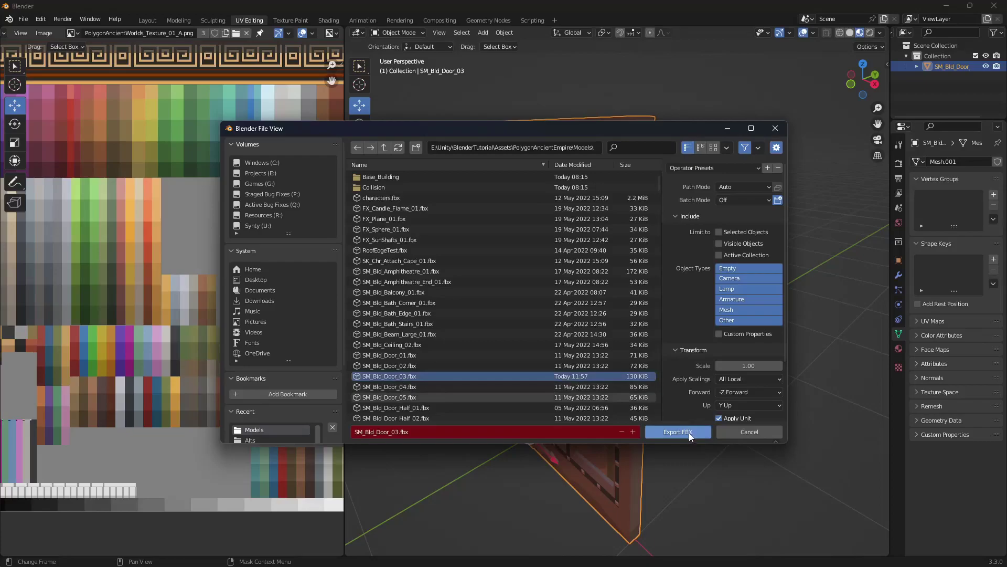
scroll(682, 433, "down", 3)
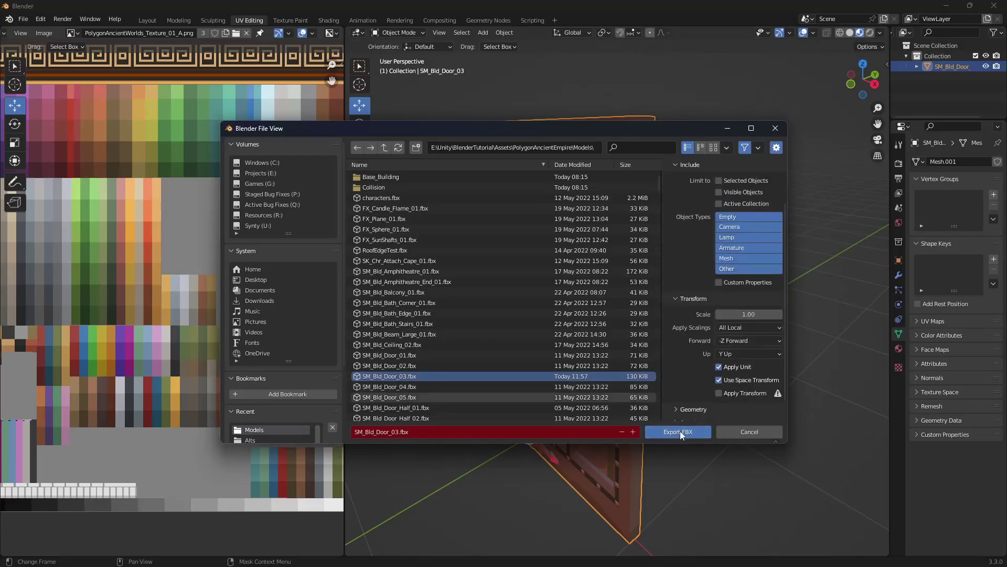
left_click(680, 431)
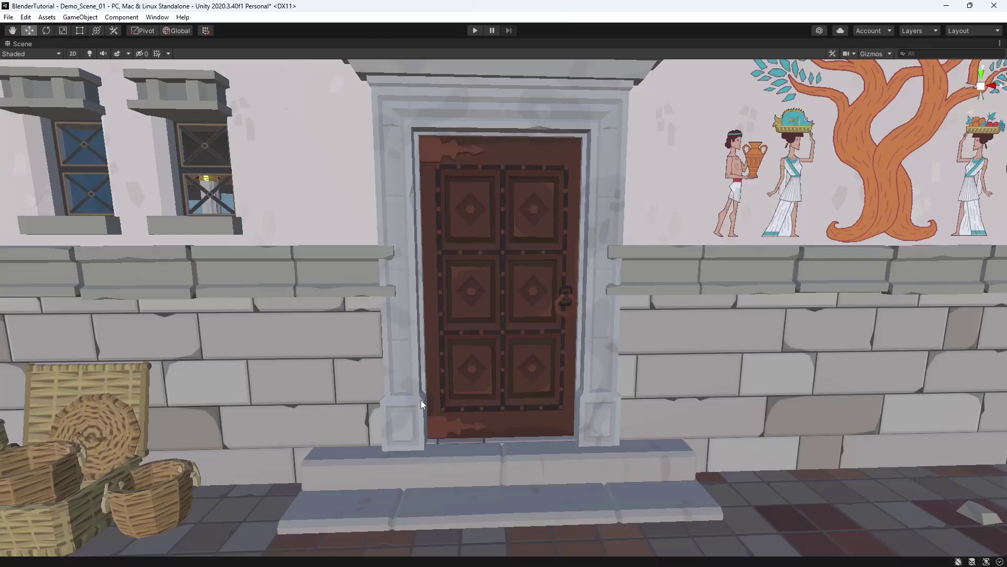